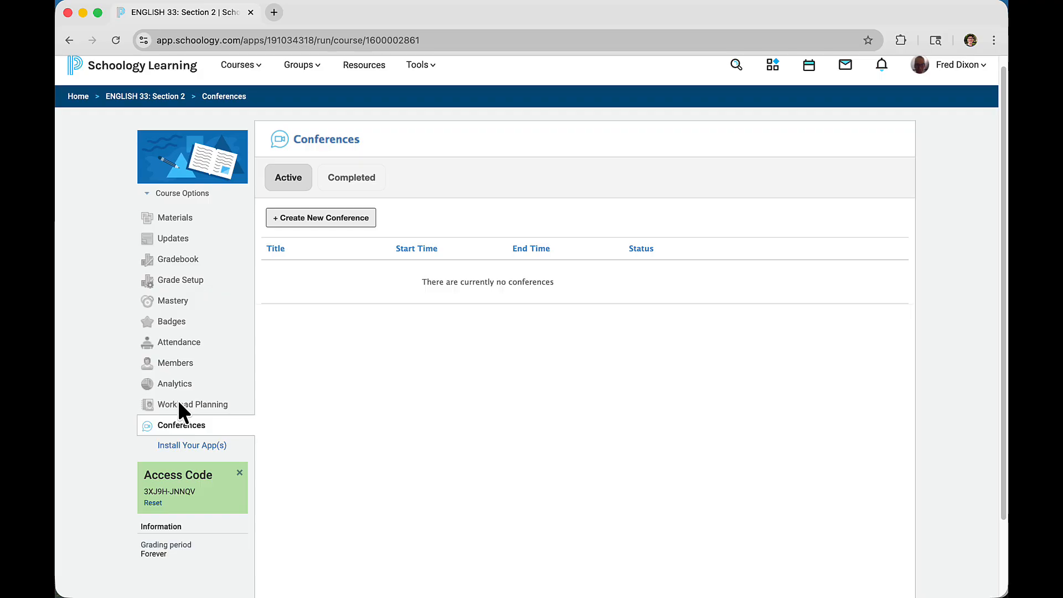
- Create a new conference named "Tuesday morning English" in the ENGLISH 33 course, with no start or end time
{"action": "left_click", "coordinate": [327, 216]}
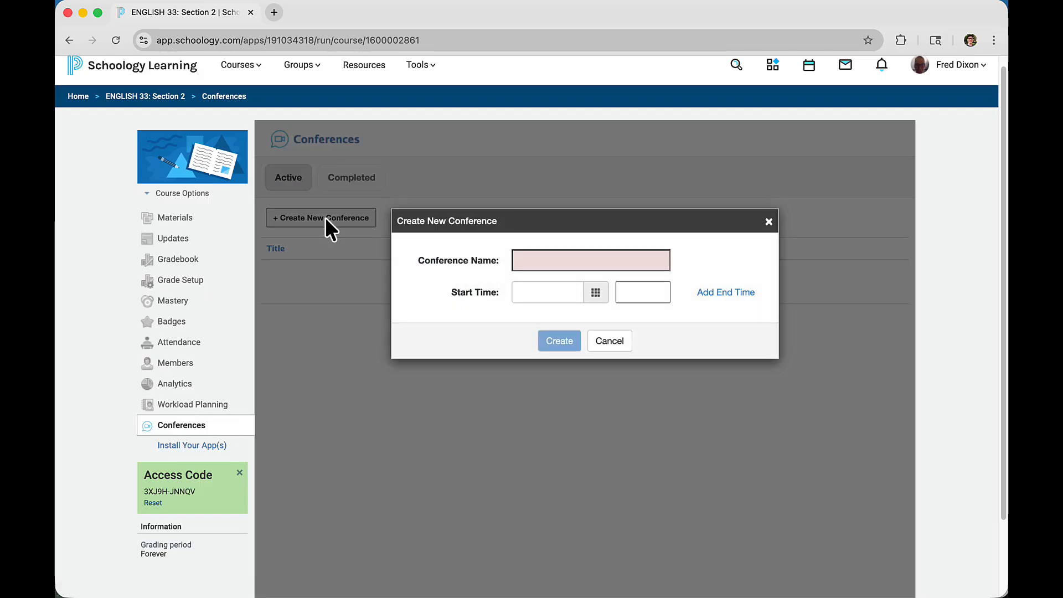
{"action": "type", "text": "Tuesday morning English"}
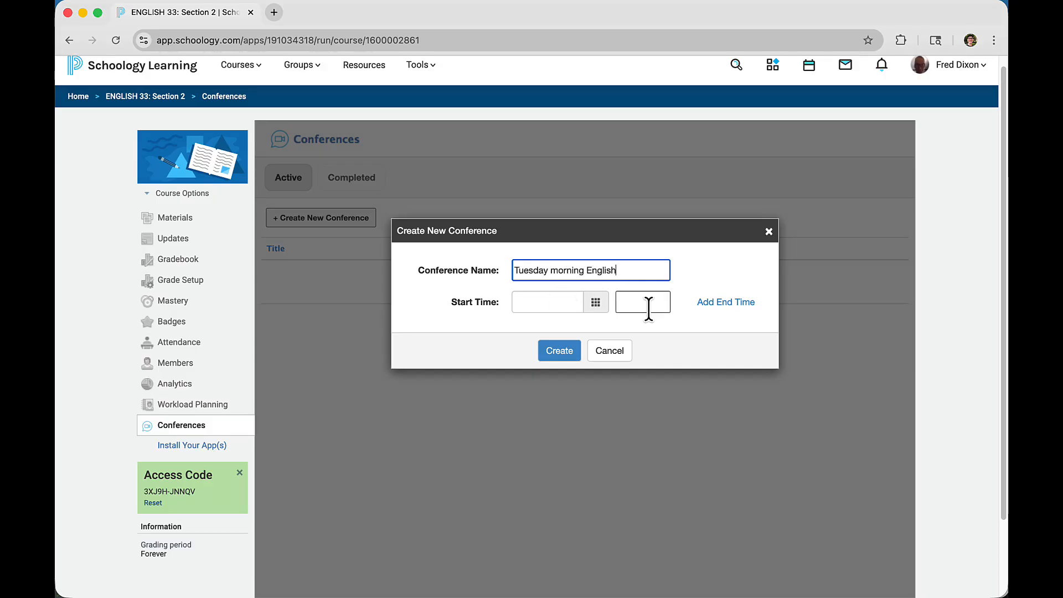
{"action": "left_click", "coordinate": [558, 352]}
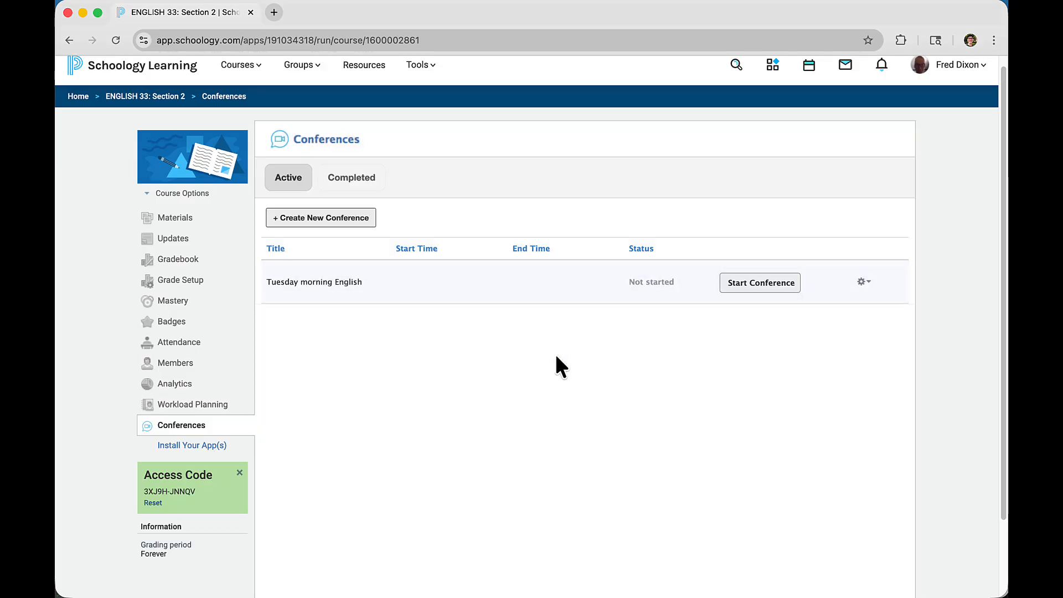
- Switch to the student's browser window and refresh the course's conference list
{"action": "key", "text": "super+Tab"}
{"action": "key", "text": "super+Tab"}
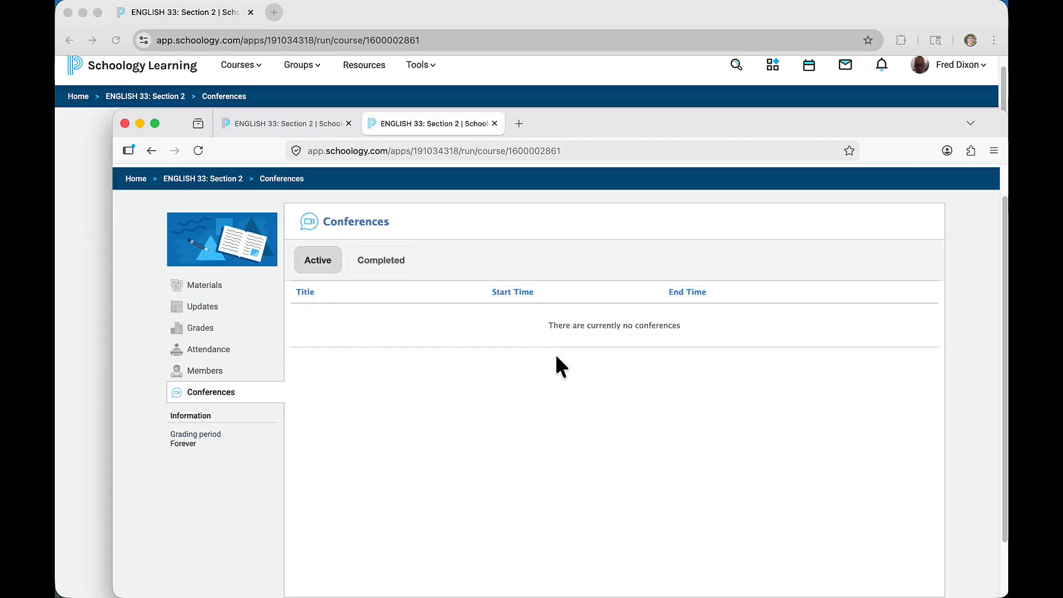
{"action": "key", "text": "super+r"}
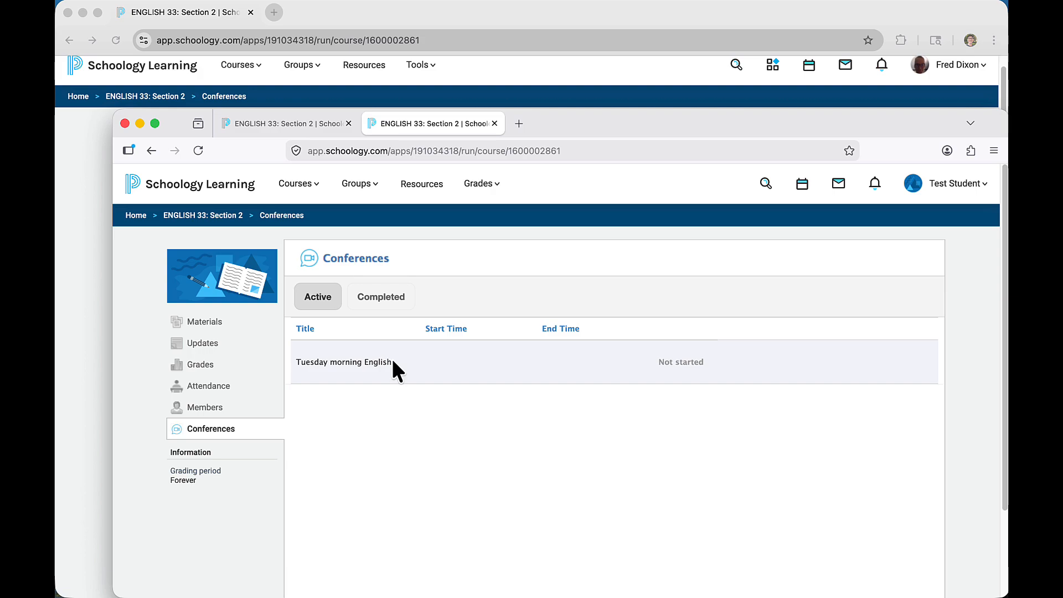
- Start the Tuesday morning English conference from the teacher's window and join its audio with the external microphone
{"action": "left_click", "coordinate": [69, 322]}
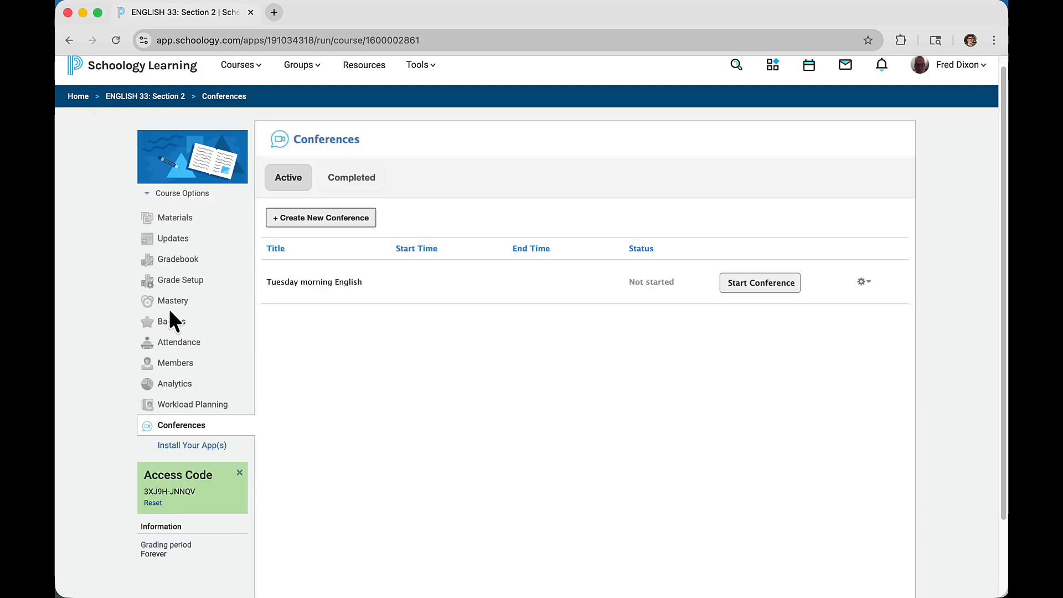
{"action": "left_click", "coordinate": [760, 292]}
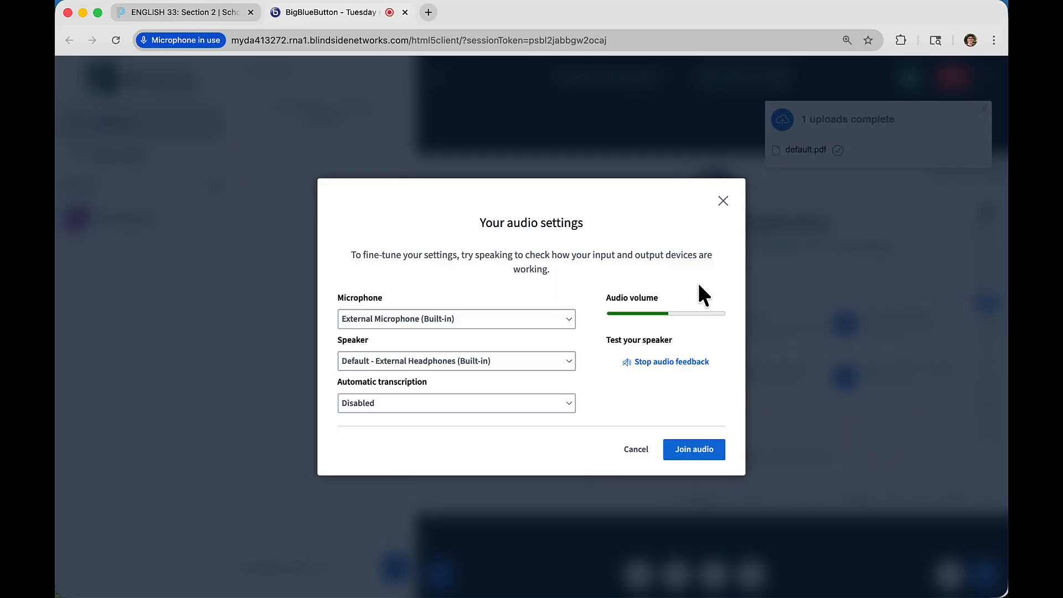
{"action": "left_click", "coordinate": [693, 451]}
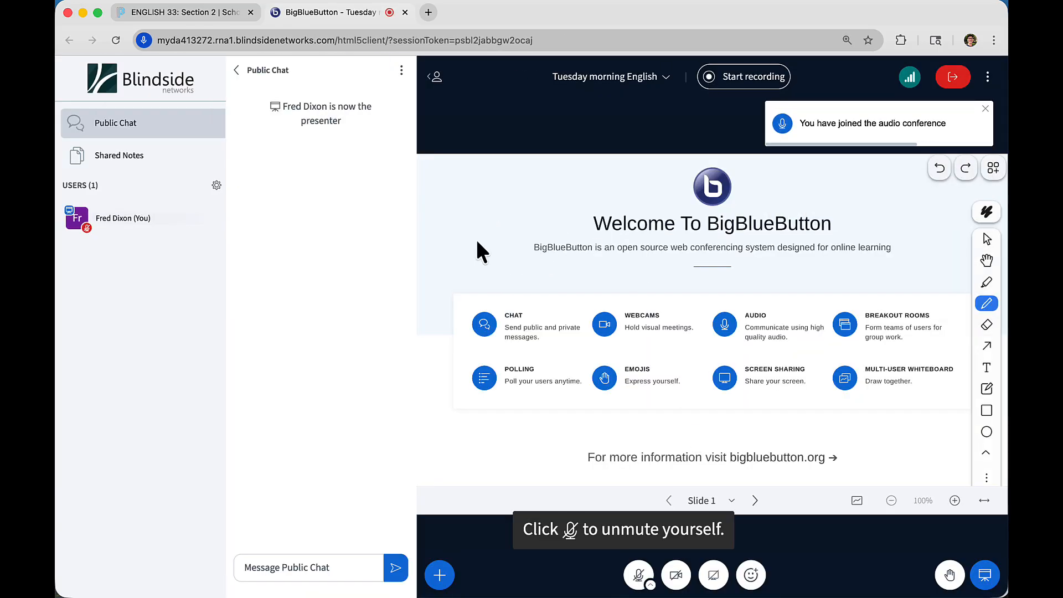
- In the student's window, refresh the conference list and join Tuesday morning English, allowing microphone access but skipping the audio setup
{"action": "key", "text": "super+Tab"}
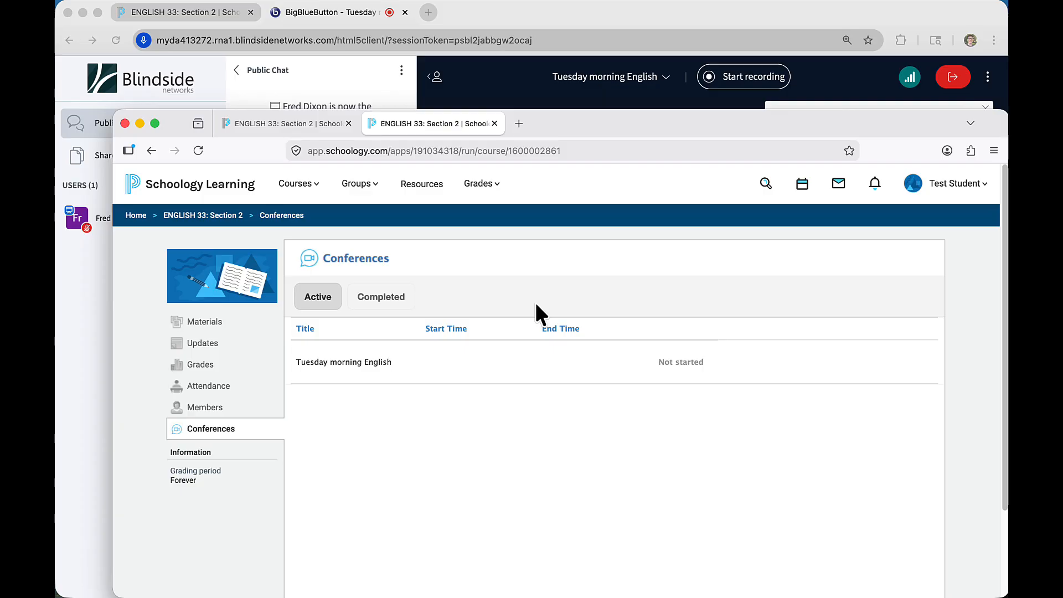
{"action": "key", "text": "super+r"}
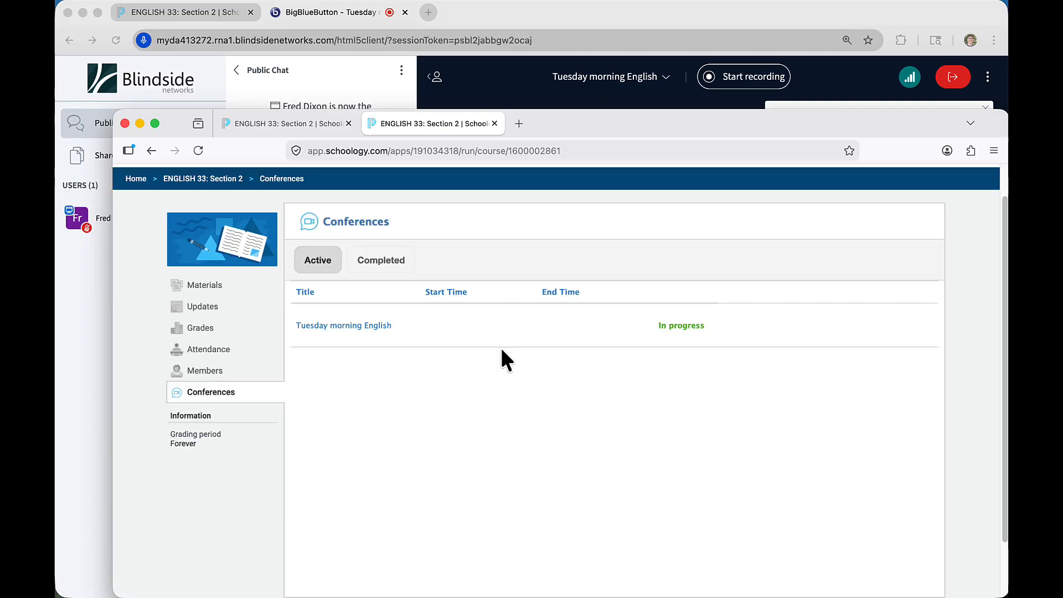
{"action": "left_click", "coordinate": [339, 328]}
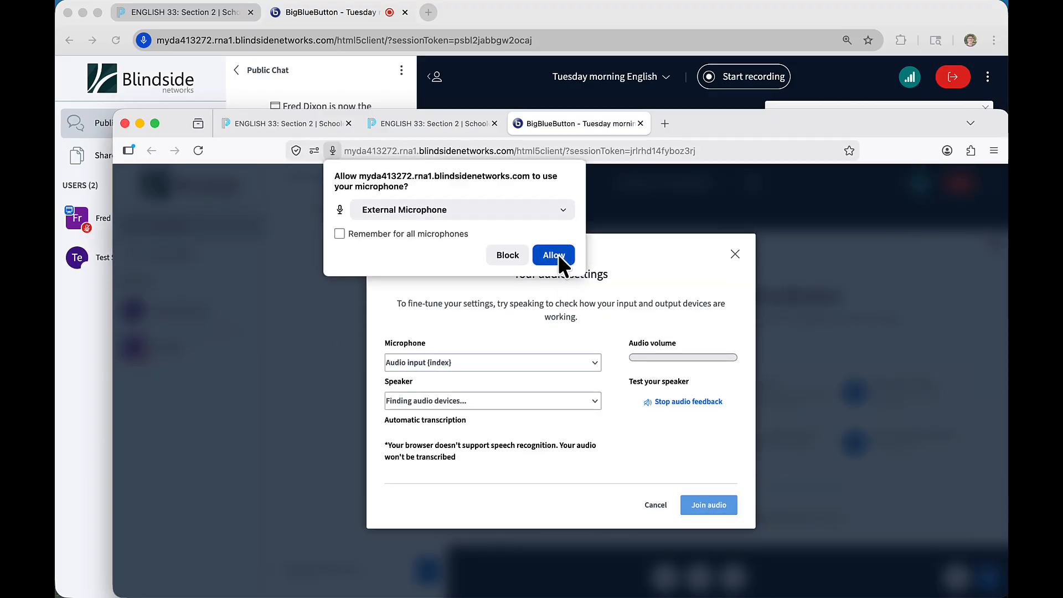
{"action": "left_click", "coordinate": [557, 254]}
{"action": "left_click", "coordinate": [656, 505]}
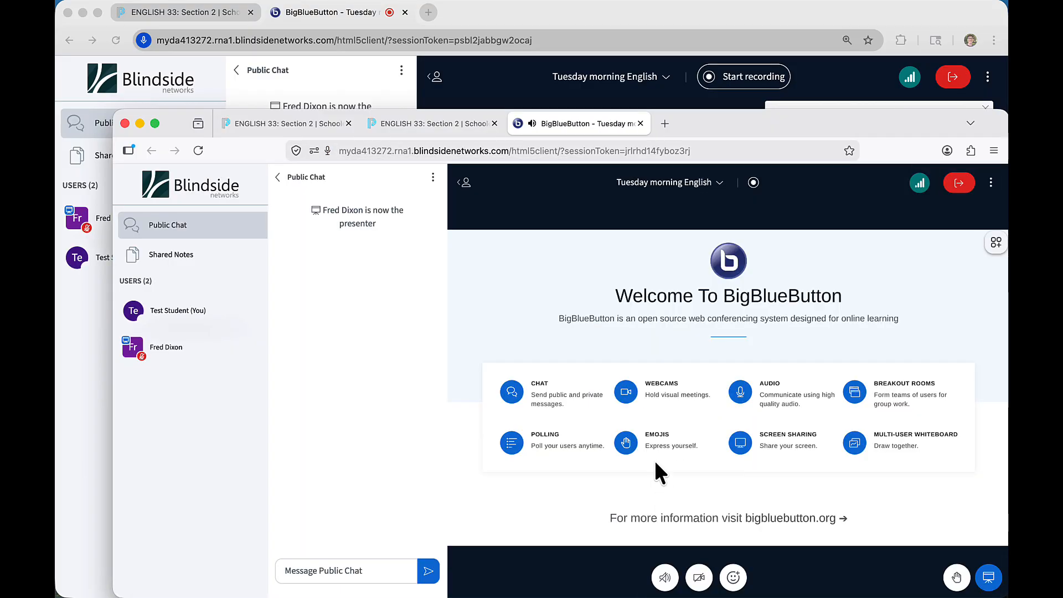
- Send the message "Hi" to the public chat as the student
{"action": "left_click", "coordinate": [376, 571]}
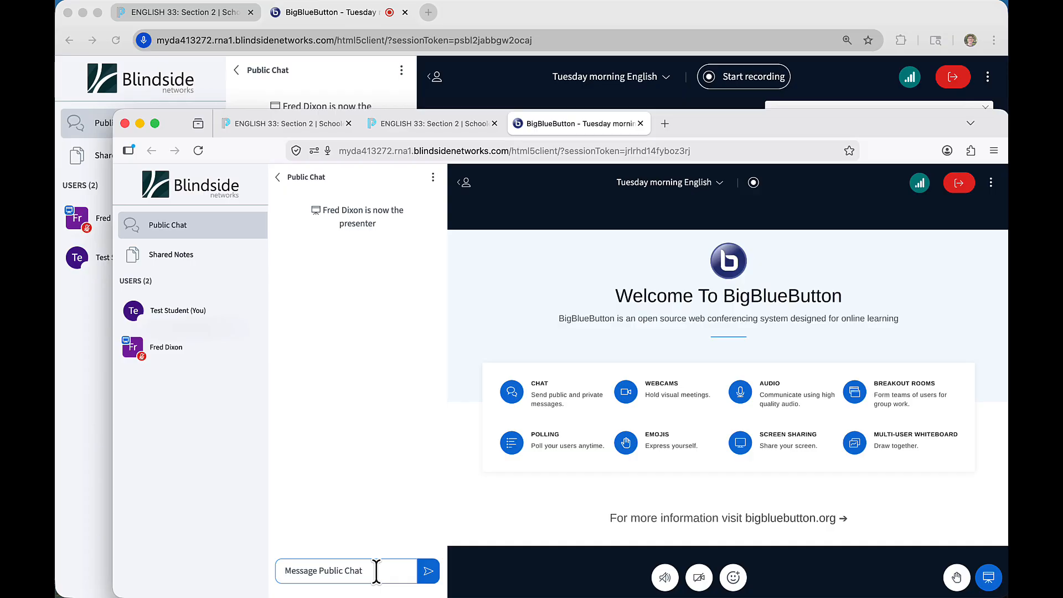
{"action": "type", "text": "Hi"}
{"action": "key", "text": "Return"}
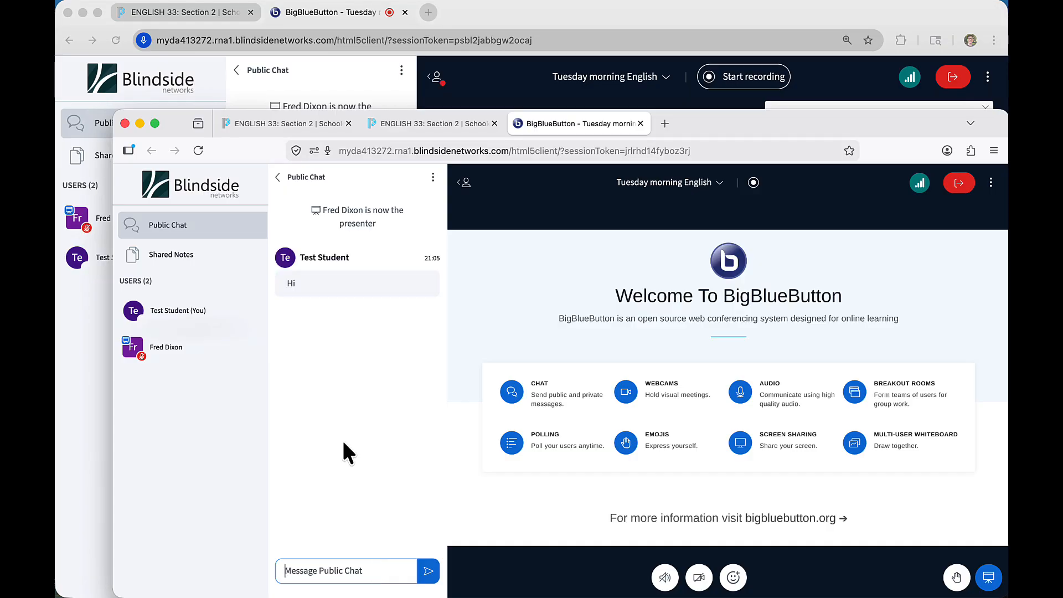
- Return to the teacher's session, advance to blank Slide 2 and draw a freehand cursive letter L on the whiteboard
{"action": "left_click", "coordinate": [92, 367]}
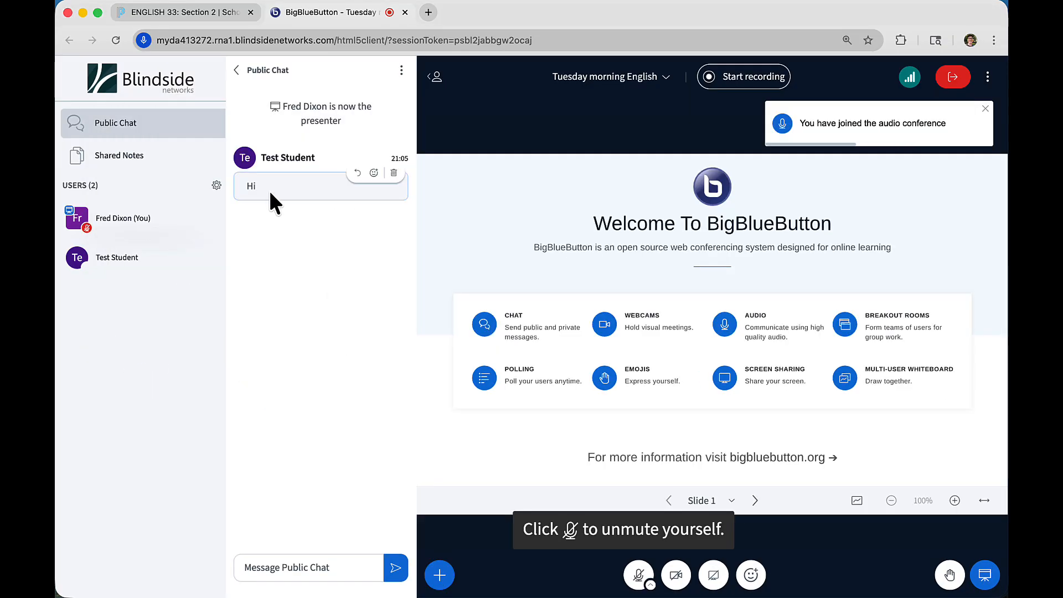
{"action": "left_click", "coordinate": [755, 500]}
{"action": "mouse_move", "coordinate": [592, 325]}
{"action": "left_mouse_down"}
{"action": "mouse_move", "coordinate": [649, 302]}
{"action": "mouse_move", "coordinate": [708, 365]}
{"action": "left_mouse_up"}
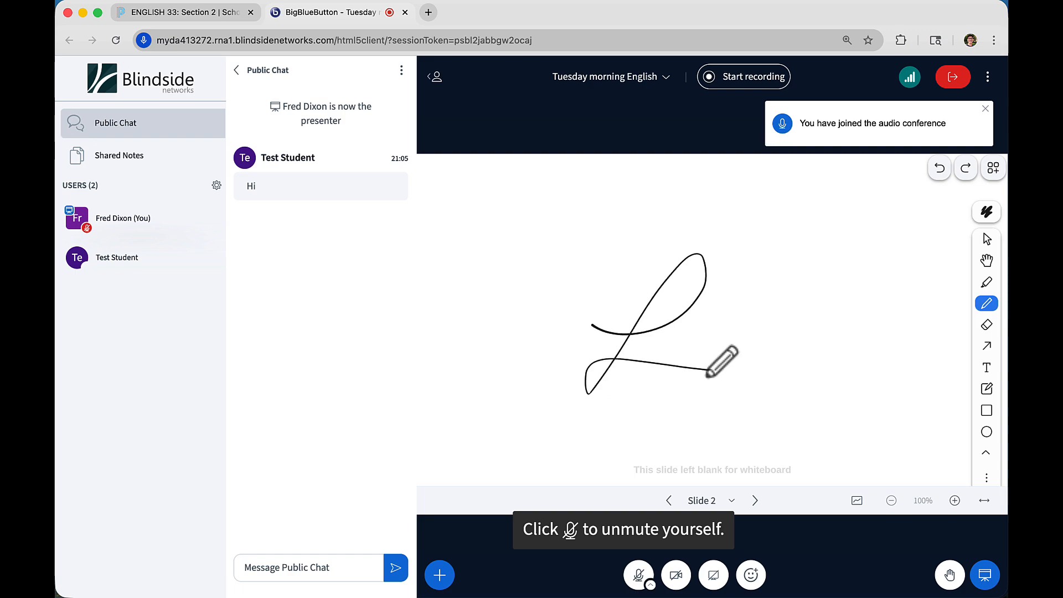
{"action": "key", "text": "super+Tab"}
{"action": "key", "text": "super+Tab"}
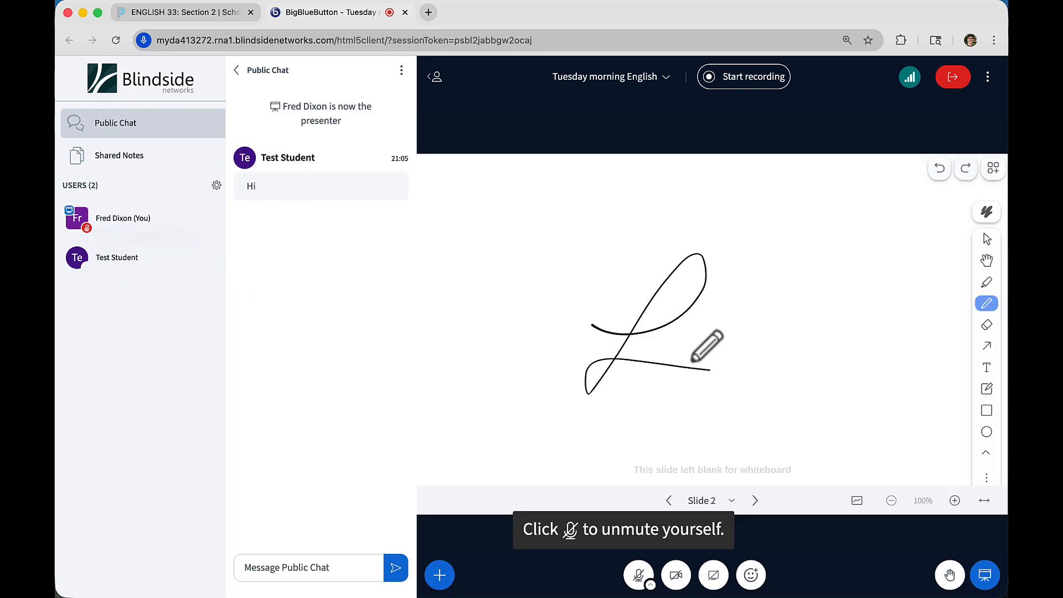
- Start recording the session and send "Let's begin" to the public chat as the teacher
{"action": "left_click", "coordinate": [719, 82]}
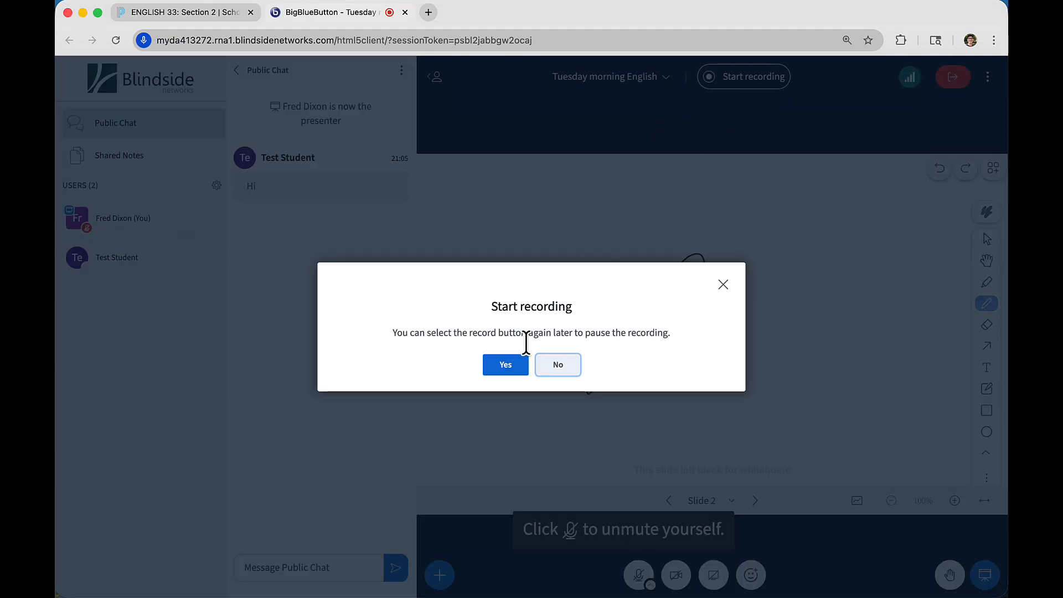
{"action": "left_click", "coordinate": [517, 363]}
{"action": "left_click", "coordinate": [349, 567]}
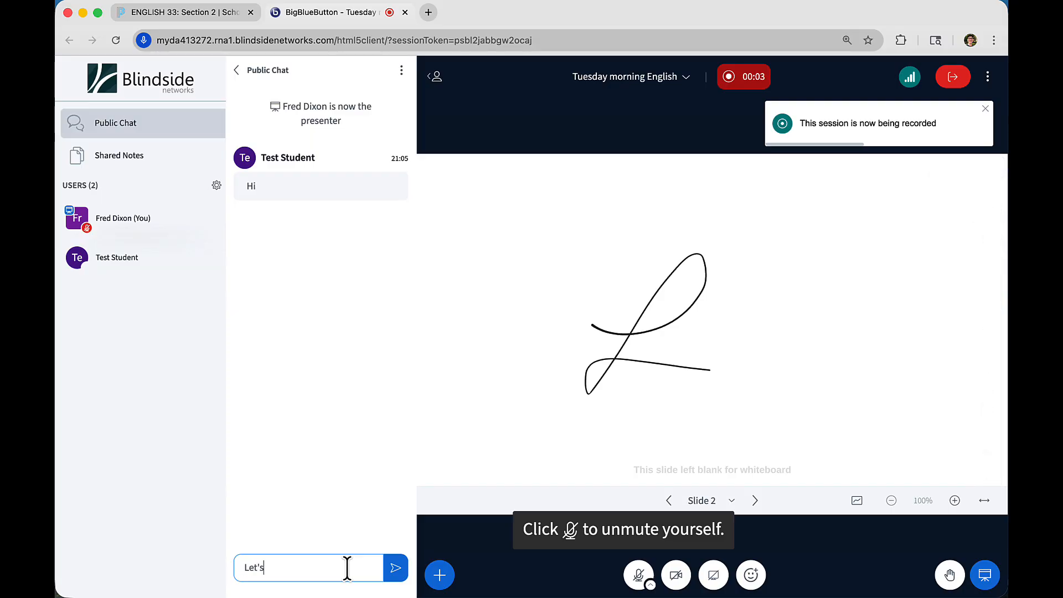
{"action": "type", "text": "Let's begin"}
{"action": "key", "text": "Return"}
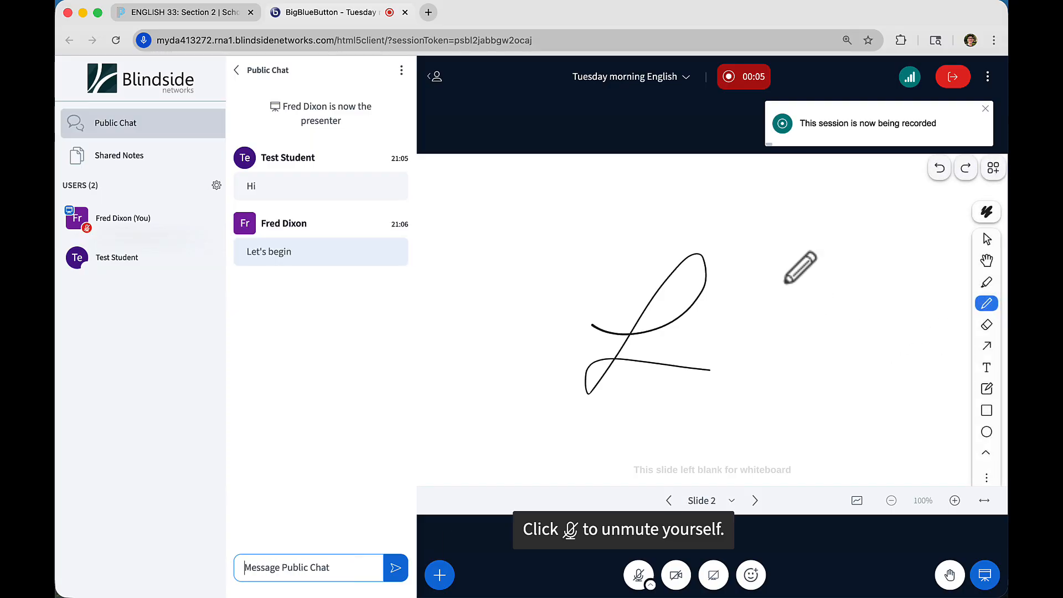
- Handwrite 33 beside the letter L on the Slide 2 whiteboard
{"action": "mouse_move", "coordinate": [754, 282]}
{"action": "left_mouse_down"}
{"action": "mouse_move", "coordinate": [800, 290]}
{"action": "mouse_move", "coordinate": [799, 376]}
{"action": "left_mouse_up"}
{"action": "left_click_drag", "start_coordinate": [825, 269], "coordinate": [884, 379]}
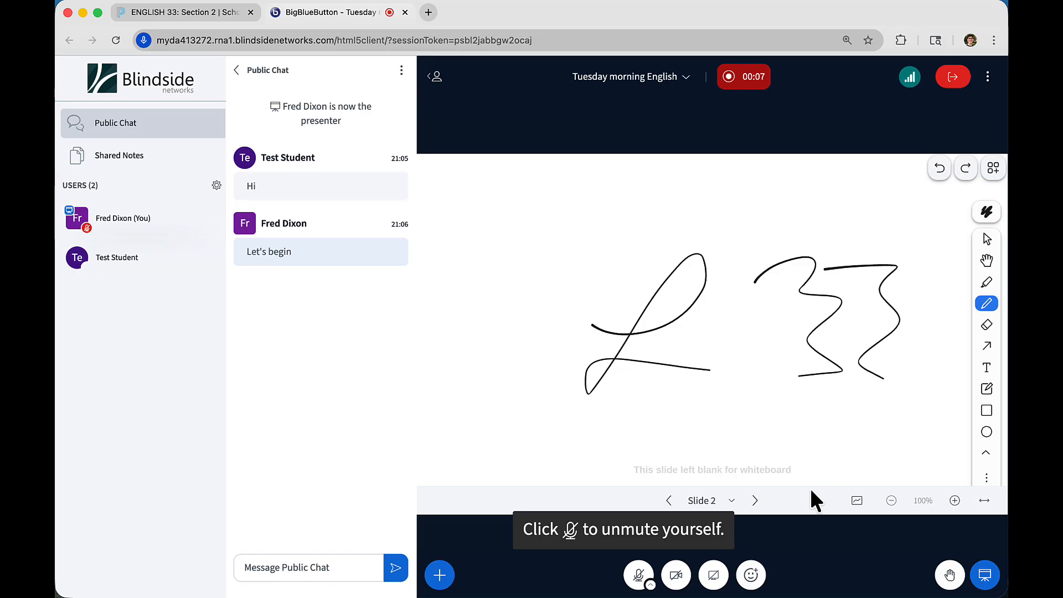
- End the Tuesday morning English session for all users
{"action": "left_click", "coordinate": [953, 76]}
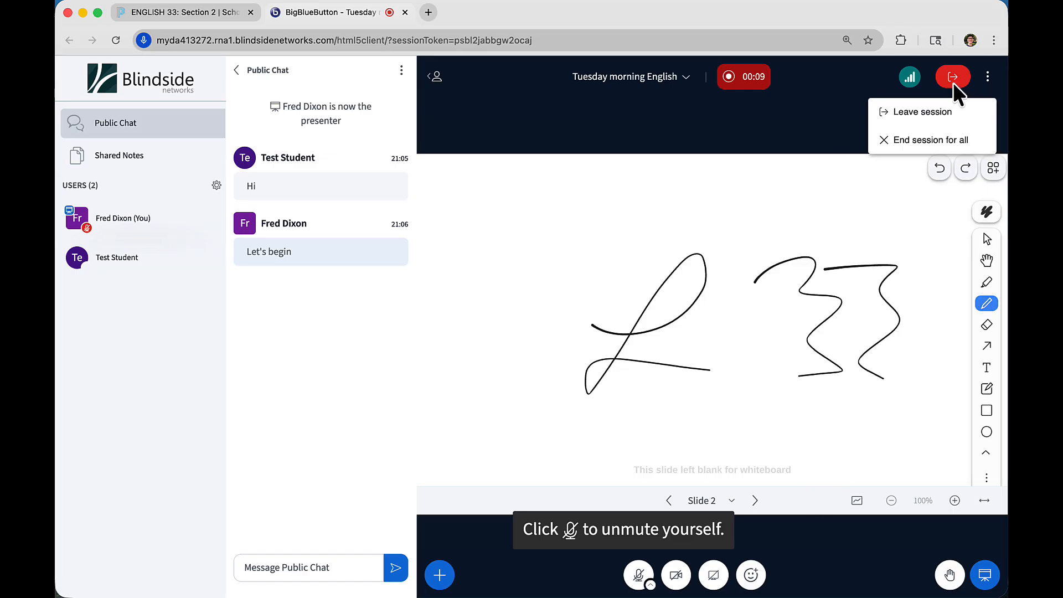
{"action": "left_click", "coordinate": [950, 142]}
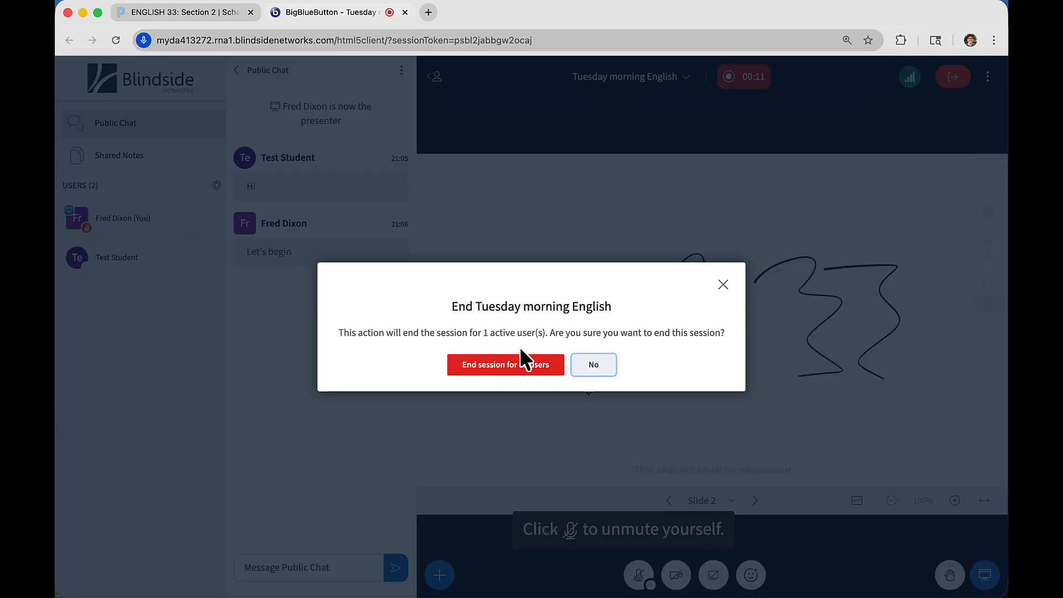
{"action": "left_click", "coordinate": [519, 365]}
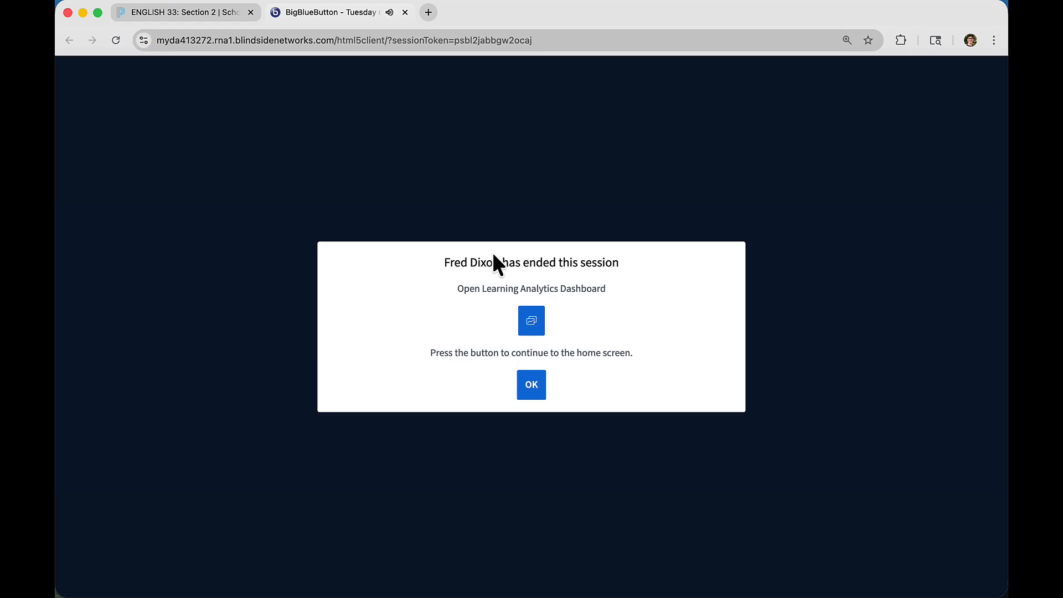
- Open the course's completed conferences, play the Tuesday morning English recording, and return to the course page
{"action": "left_click", "coordinate": [227, 12]}
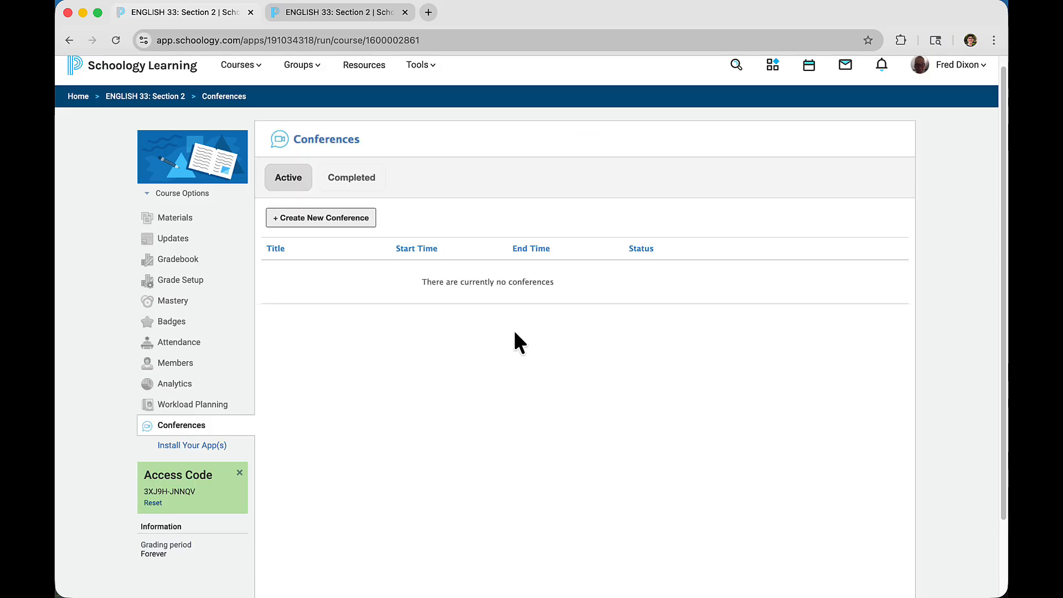
{"action": "left_click", "coordinate": [367, 184]}
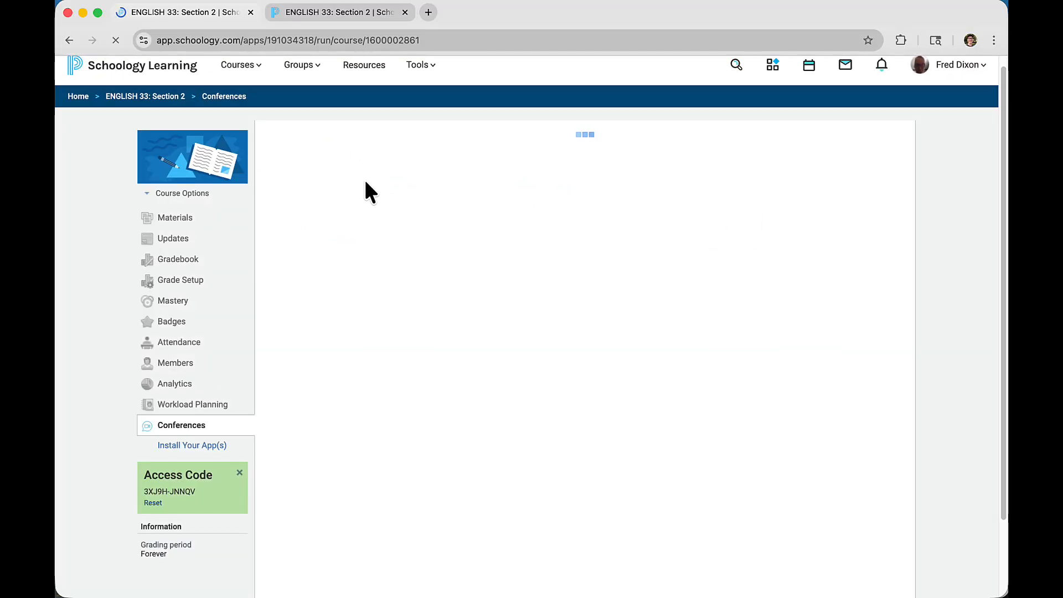
{"action": "left_click", "coordinate": [372, 183]}
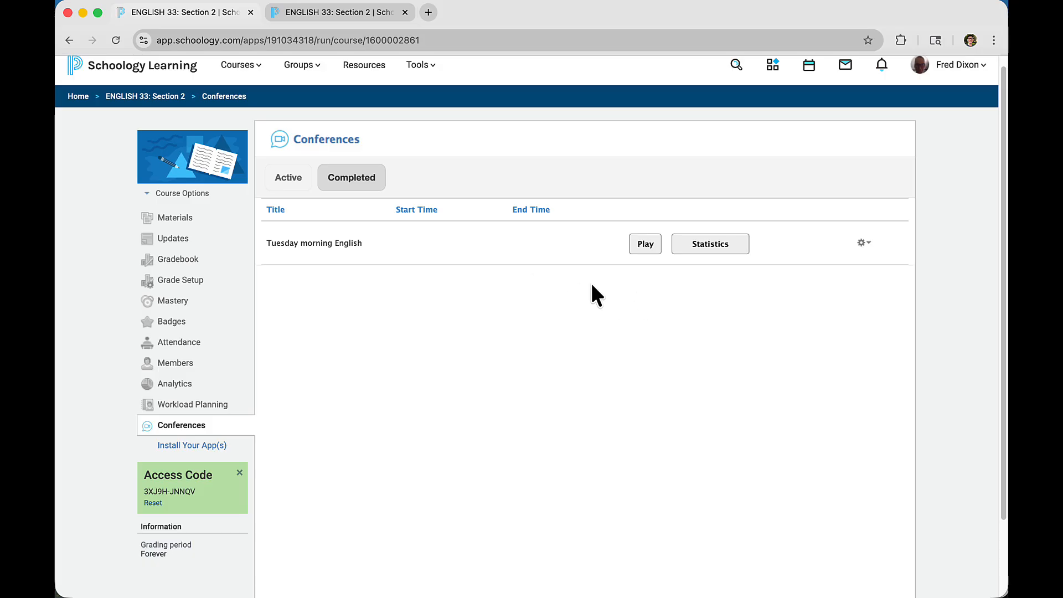
{"action": "left_click", "coordinate": [645, 245]}
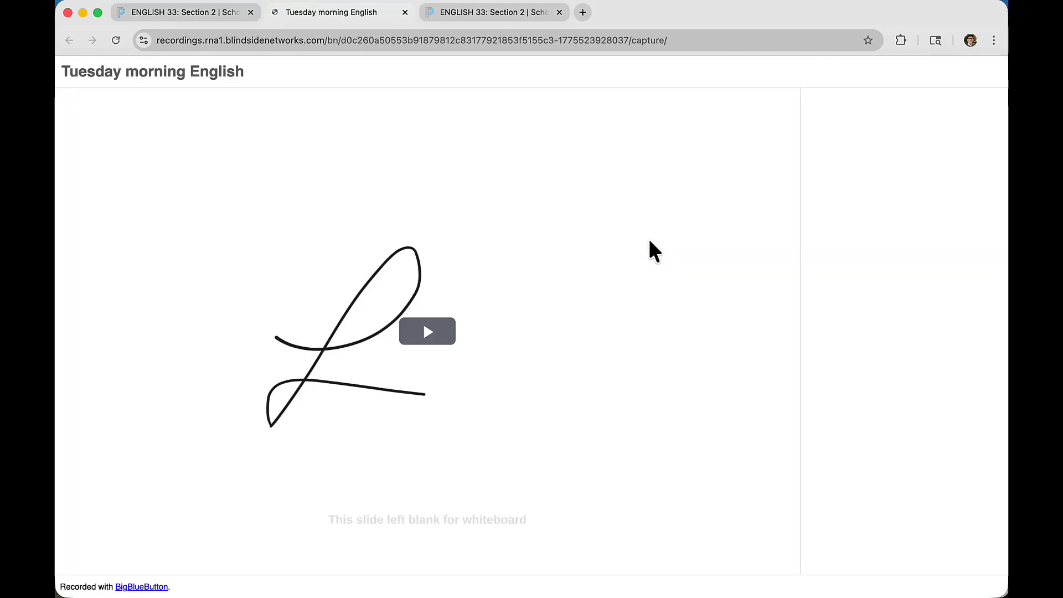
{"action": "left_click", "coordinate": [430, 332]}
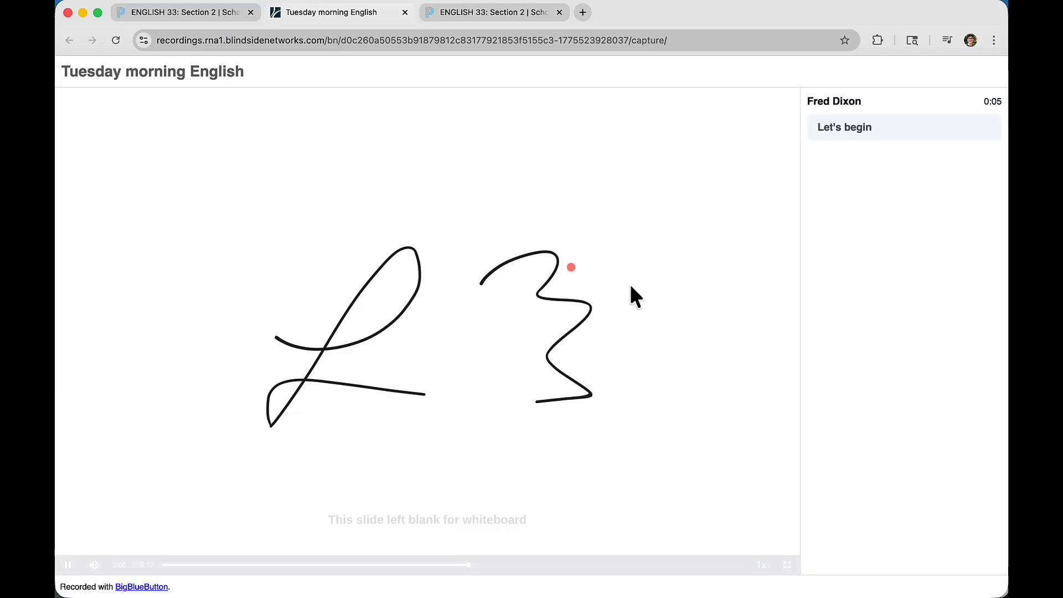
{"action": "left_click", "coordinate": [217, 16]}
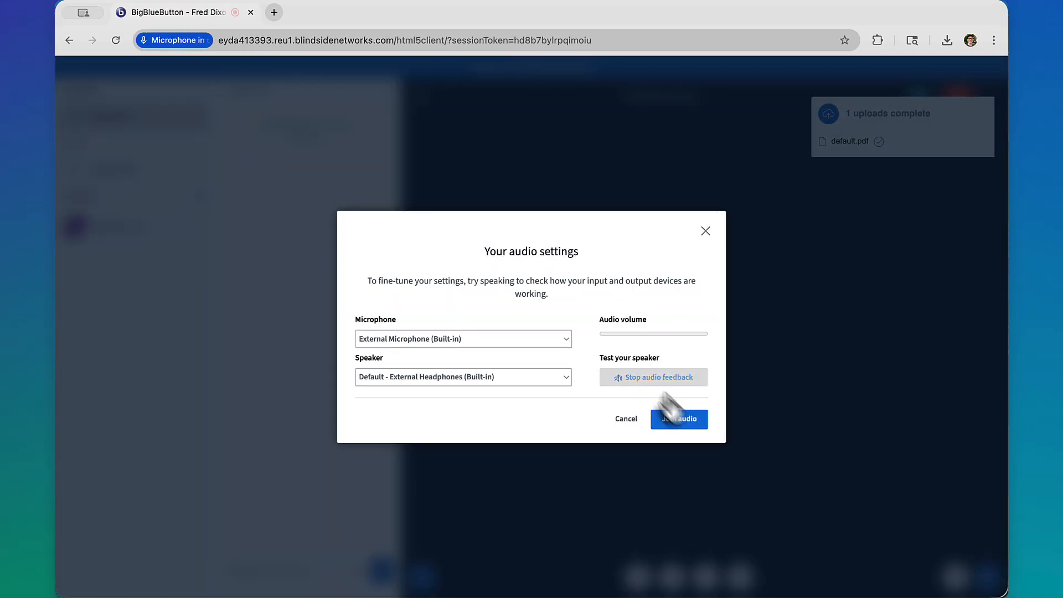
- Join the room's audio as presenter, and dismiss the audio settings in the student's window without joining audio
{"action": "left_click", "coordinate": [675, 414]}
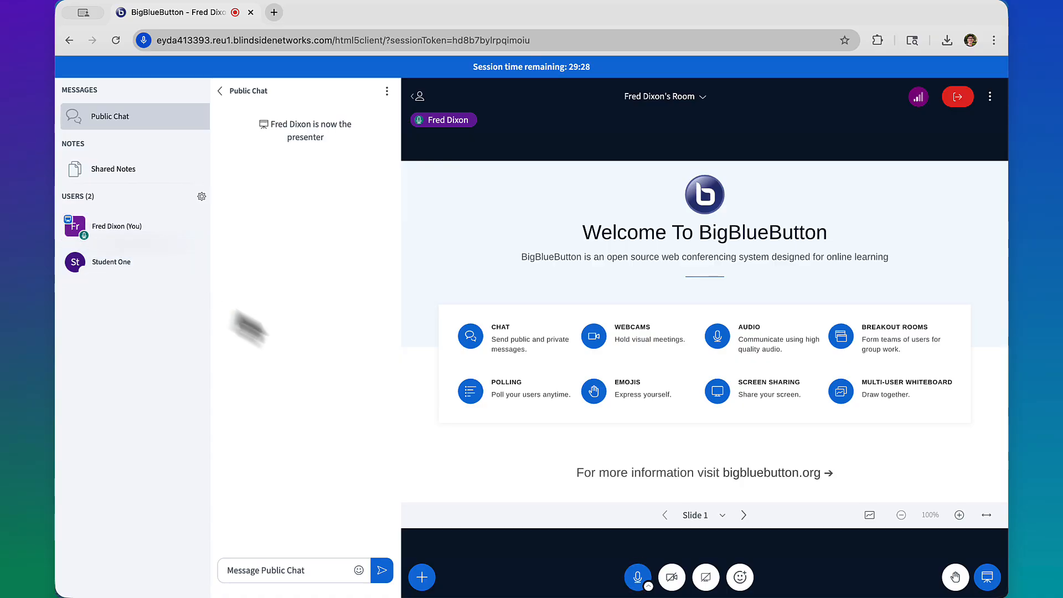
{"action": "key", "text": "super+Tab"}
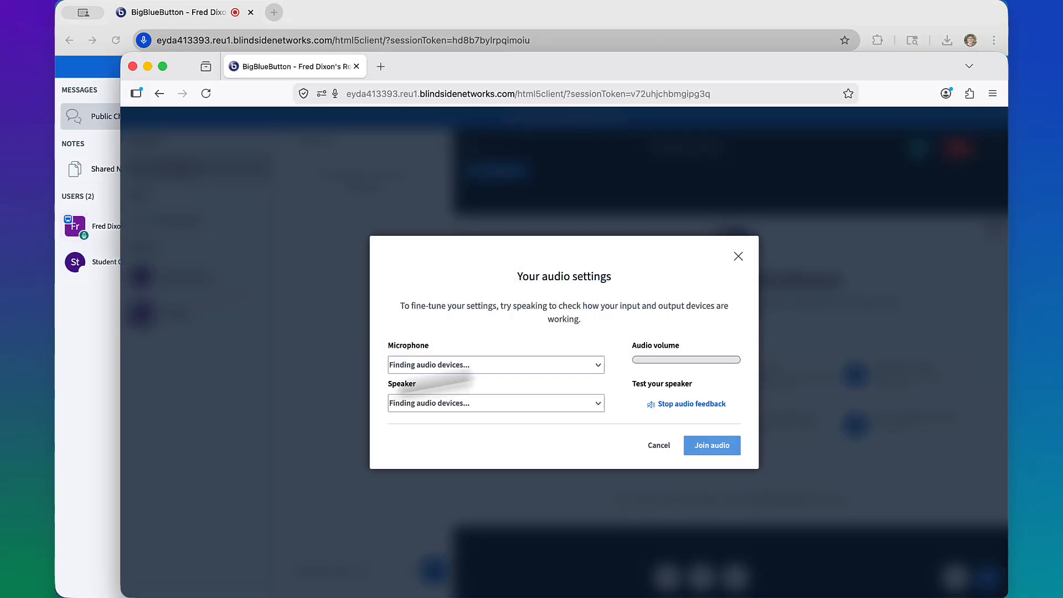
{"action": "left_click", "coordinate": [714, 443]}
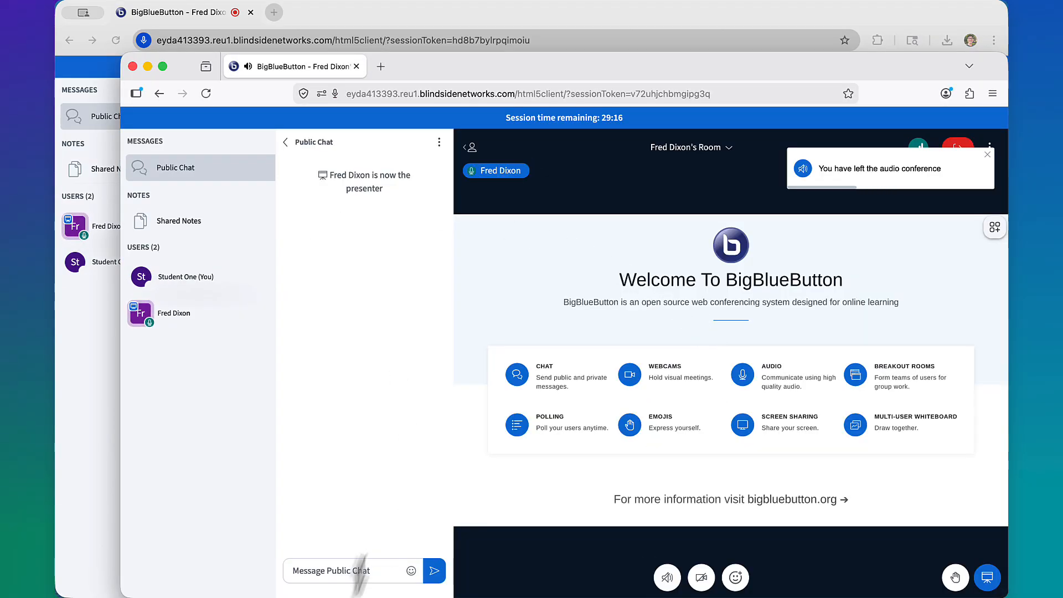
- Narrow the student's window to uncover the presenter's session and send "Hi everyone" to the public chat as presenter
{"action": "left_click_drag", "start_coordinate": [120, 382], "coordinate": [475, 380]}
{"action": "left_click", "coordinate": [309, 570]}
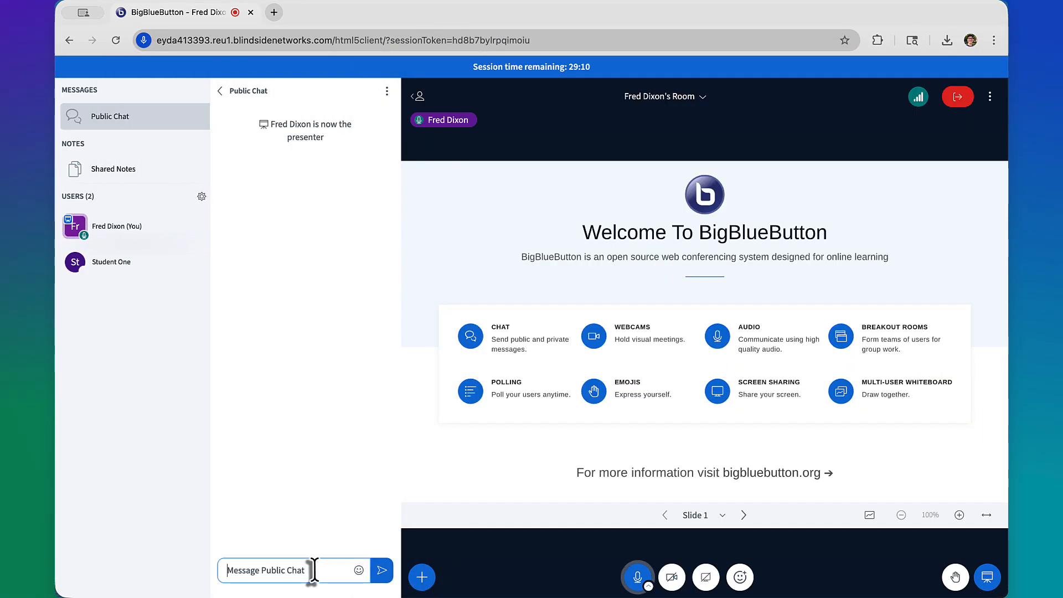
{"action": "type", "text": "Hi everyone"}
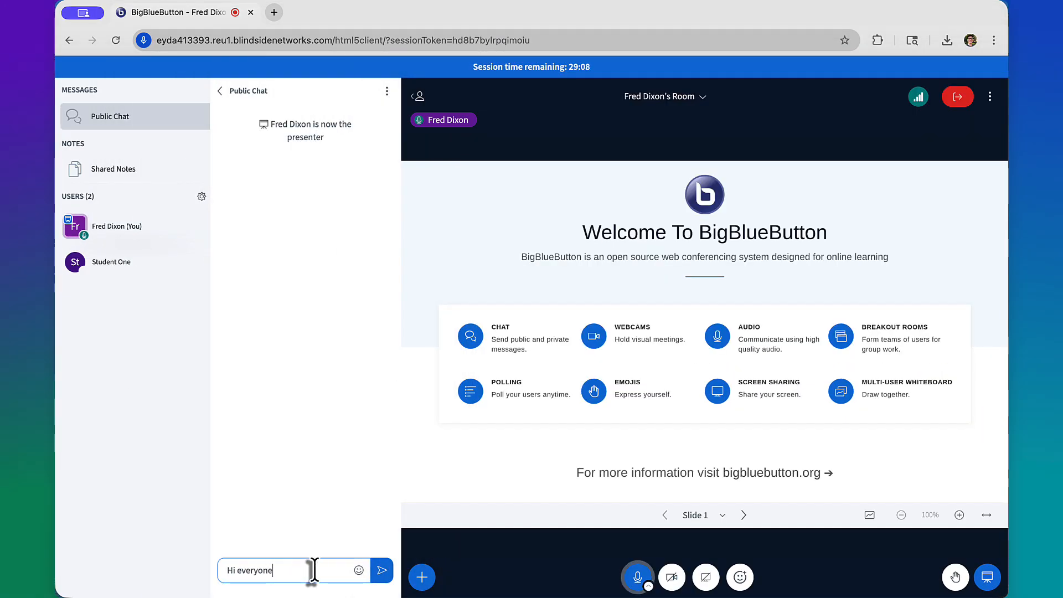
{"action": "key", "text": "Return"}
- Reply "Glad to be here" in the public chat from the student's window
{"action": "key", "text": "super+Tab"}
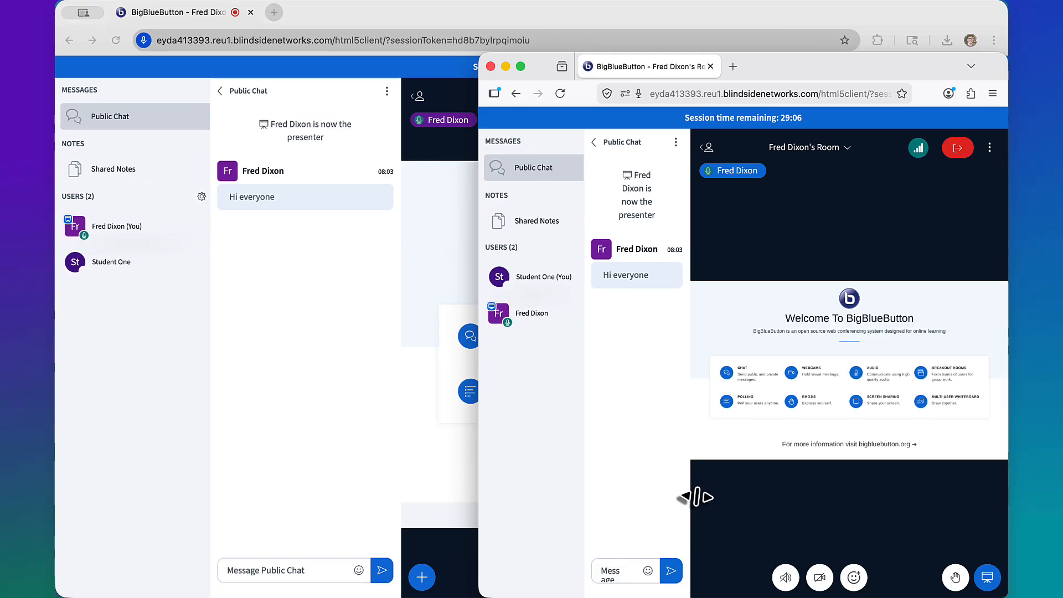
{"action": "left_click", "coordinate": [700, 567]}
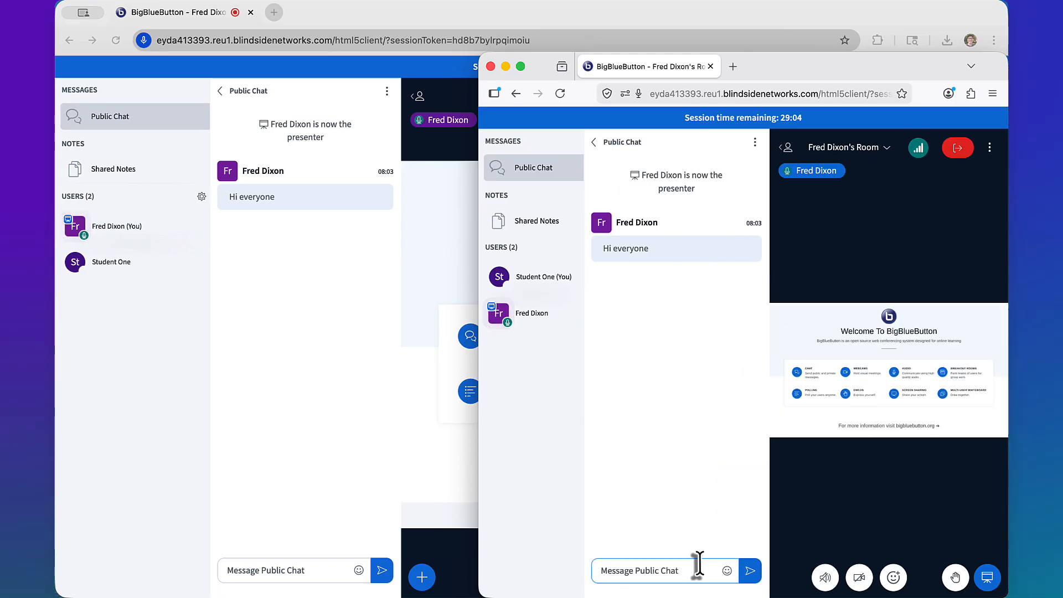
{"action": "type", "text": "Glad to be here"}
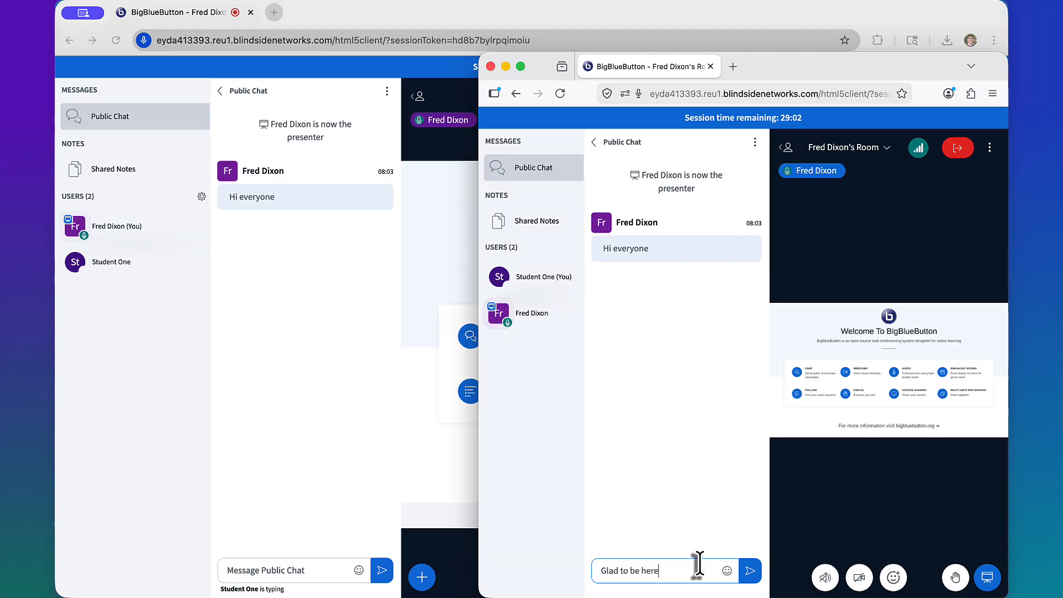
{"action": "key", "text": "Return"}
- As presenter, draw two freehand squiggles on the blank Slide 2 whiteboard and check them in the student's window
{"action": "left_click", "coordinate": [420, 372]}
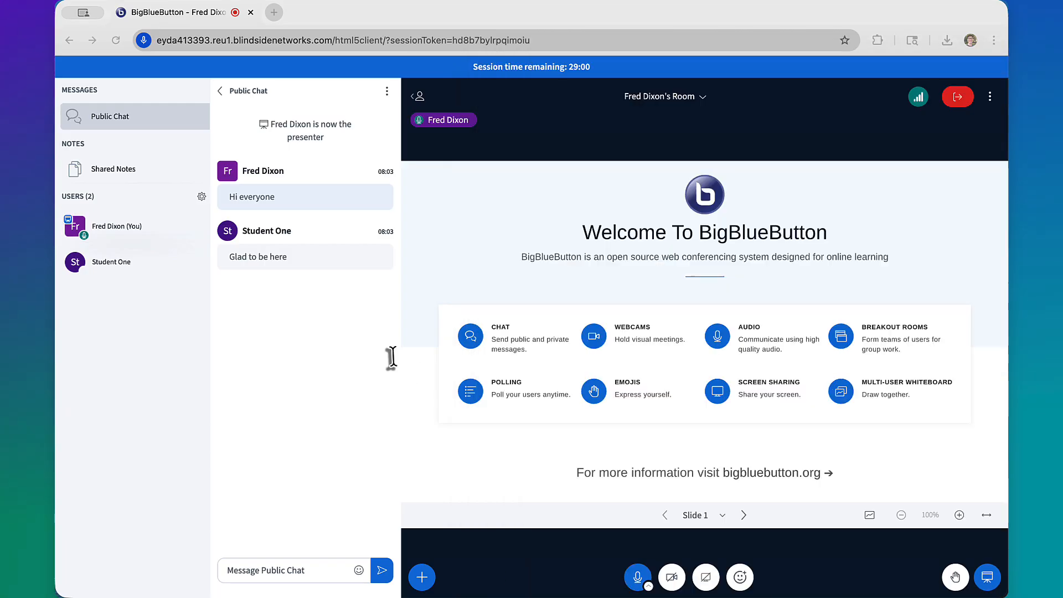
{"action": "left_click", "coordinate": [743, 516]}
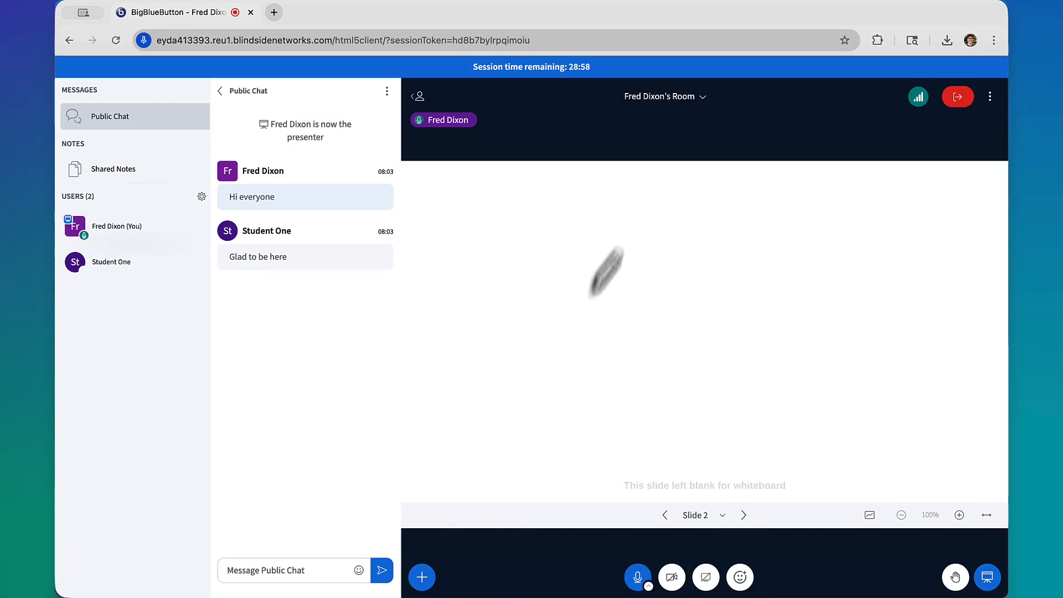
{"action": "mouse_move", "coordinate": [580, 248]}
{"action": "left_mouse_down"}
{"action": "mouse_move", "coordinate": [610, 326]}
{"action": "mouse_move", "coordinate": [690, 355]}
{"action": "left_mouse_up"}
{"action": "mouse_move", "coordinate": [702, 301]}
{"action": "left_mouse_down"}
{"action": "mouse_move", "coordinate": [799, 382]}
{"action": "mouse_move", "coordinate": [814, 382]}
{"action": "left_mouse_up"}
{"action": "key", "text": "super+Tab"}
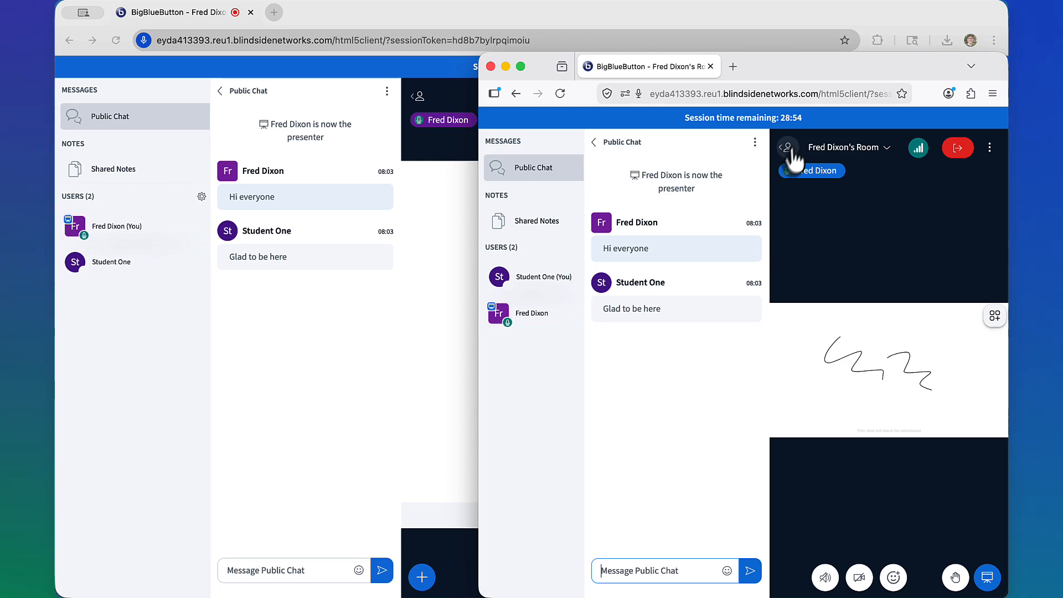
- Share the presenter's webcam using the MacBook Air Camera and view it in the student's window
{"action": "key", "text": "super+Tab"}
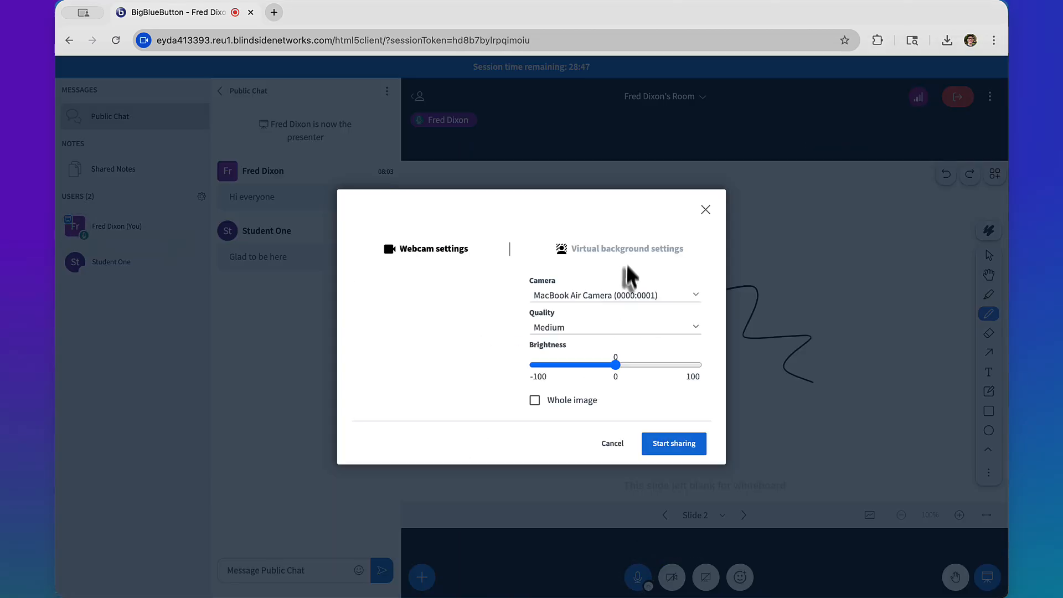
{"action": "left_click", "coordinate": [673, 446]}
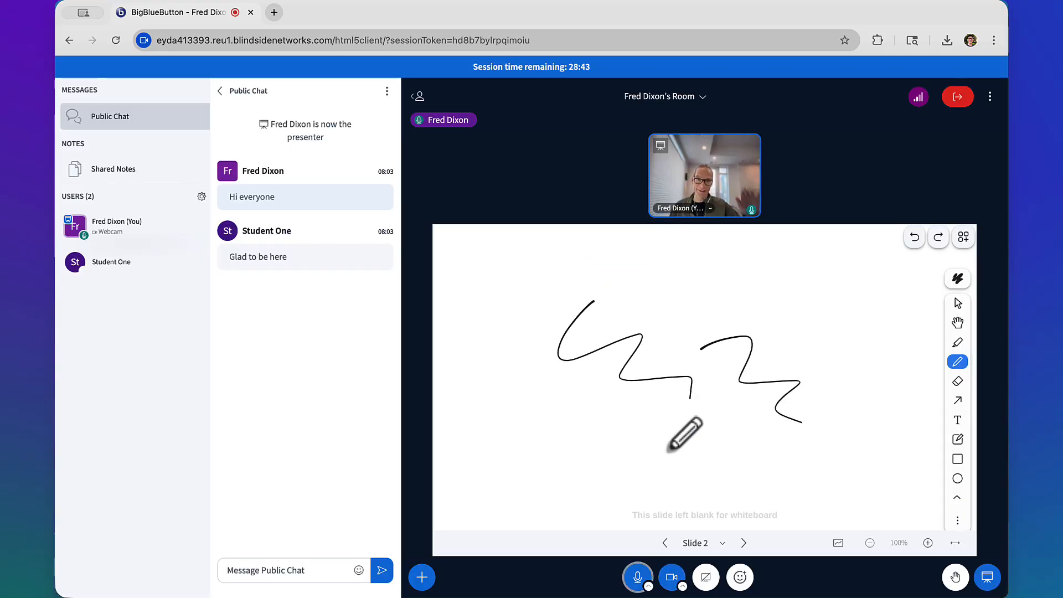
{"action": "key", "text": "super+Tab"}
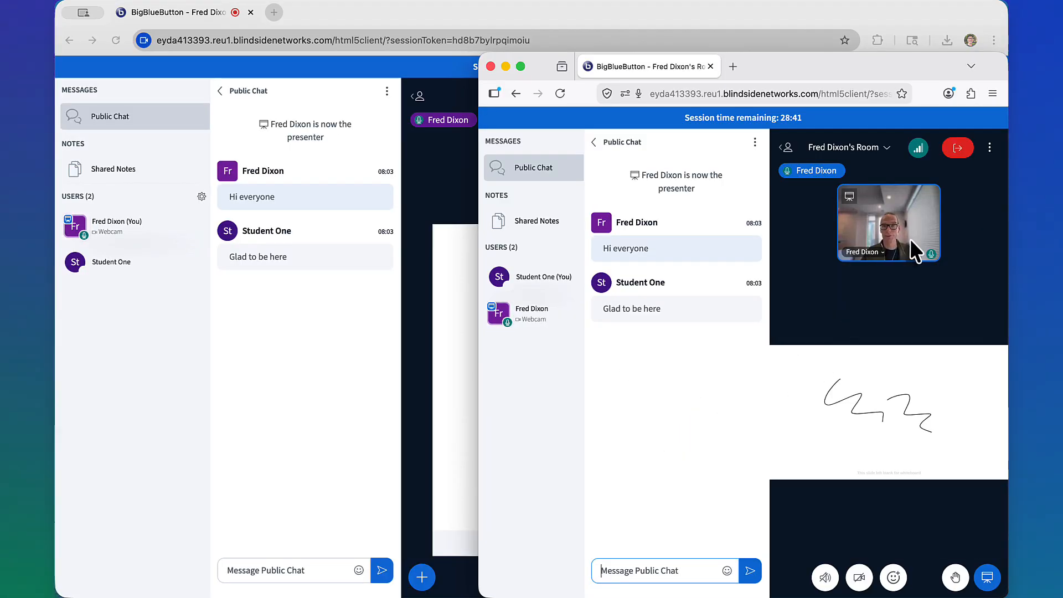
- Return to the presenter's window and stop sharing the webcam
{"action": "key", "text": "super+Tab"}
{"action": "left_click", "coordinate": [672, 577]}
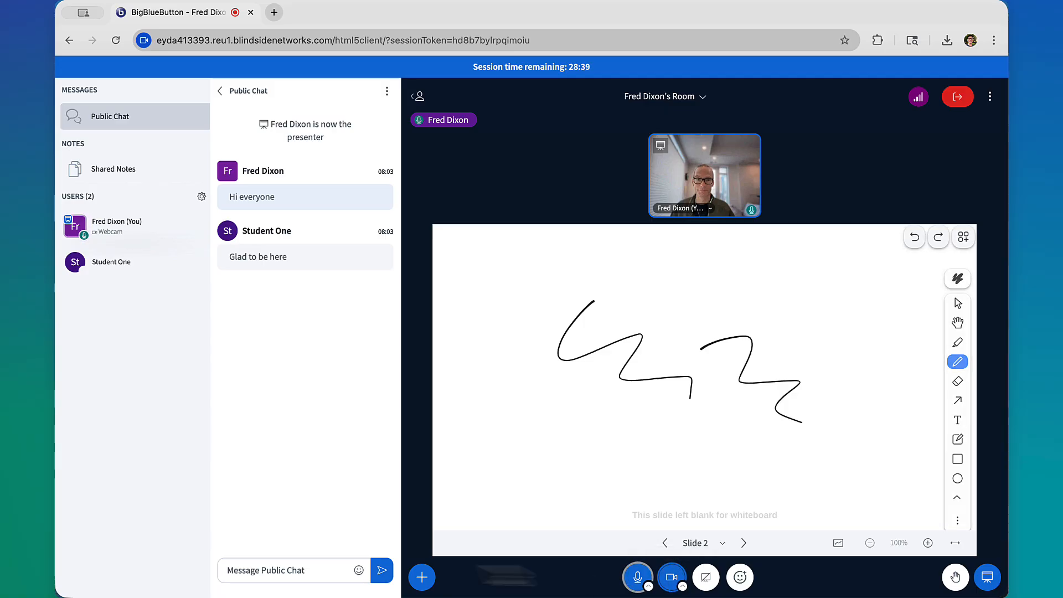
- Upload BigBlueButton Demo Slides.pdf and make it the room's current presentation
{"action": "left_click", "coordinate": [422, 577]}
{"action": "left_click", "coordinate": [500, 411]}
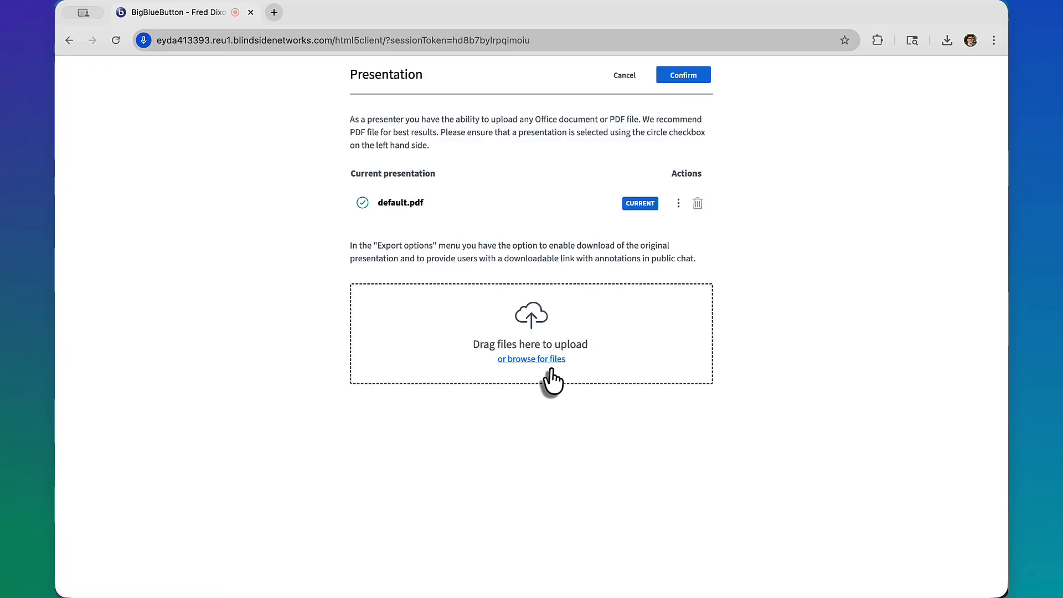
{"action": "left_click", "coordinate": [540, 366]}
{"action": "left_click", "coordinate": [344, 130]}
{"action": "double_click", "coordinate": [343, 131]}
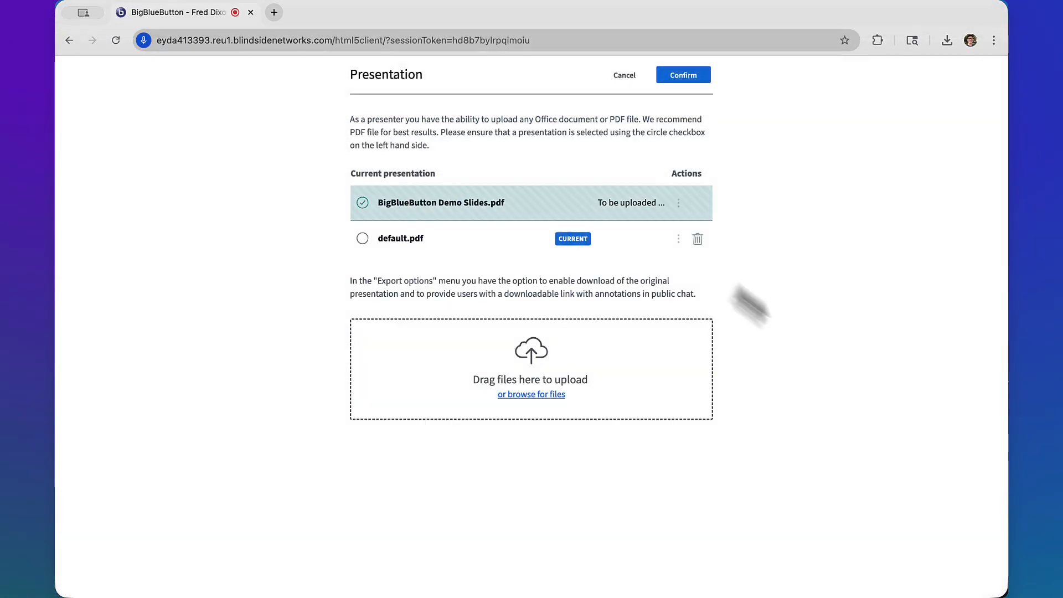
{"action": "left_click", "coordinate": [683, 73]}
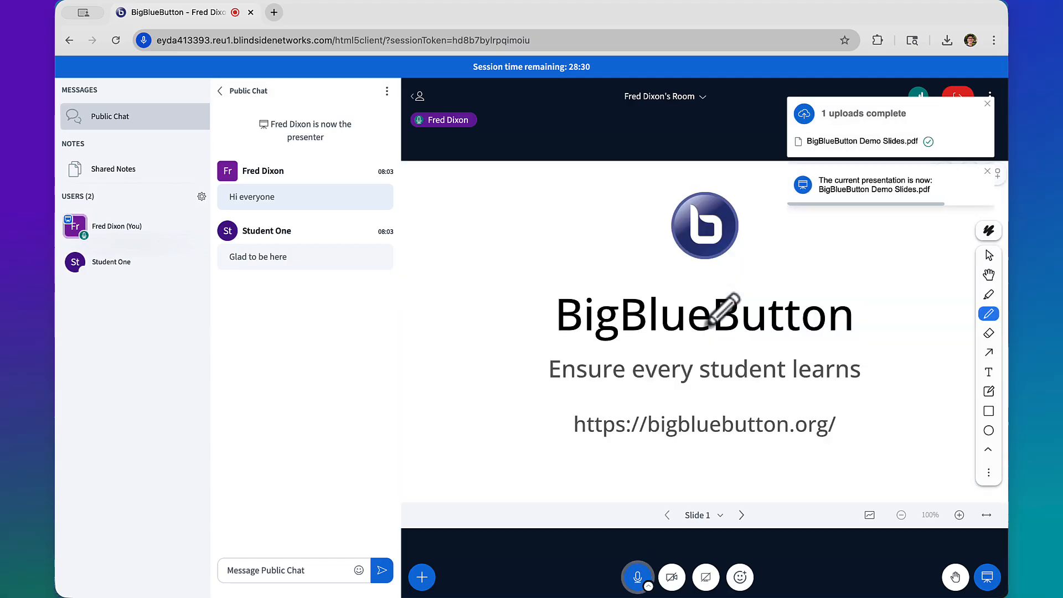
- Underline part of the BigBlueButton title and "every student" on Slide 1, and advance to Slide 2
{"action": "left_click_drag", "start_coordinate": [692, 342], "coordinate": [797, 342]}
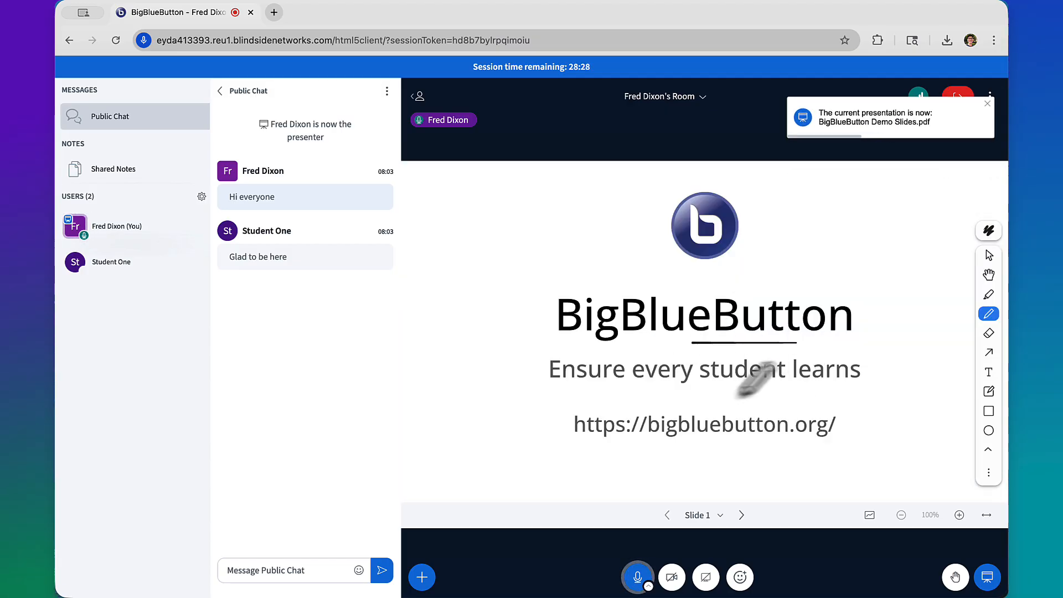
{"action": "left_click_drag", "start_coordinate": [636, 386], "coordinate": [754, 386]}
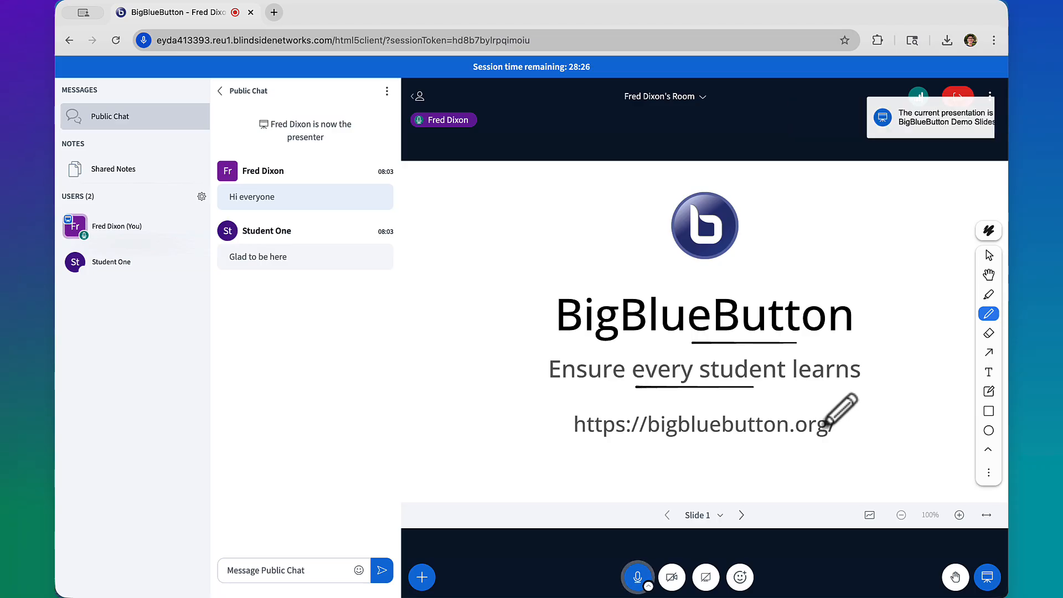
{"action": "left_click", "coordinate": [742, 516]}
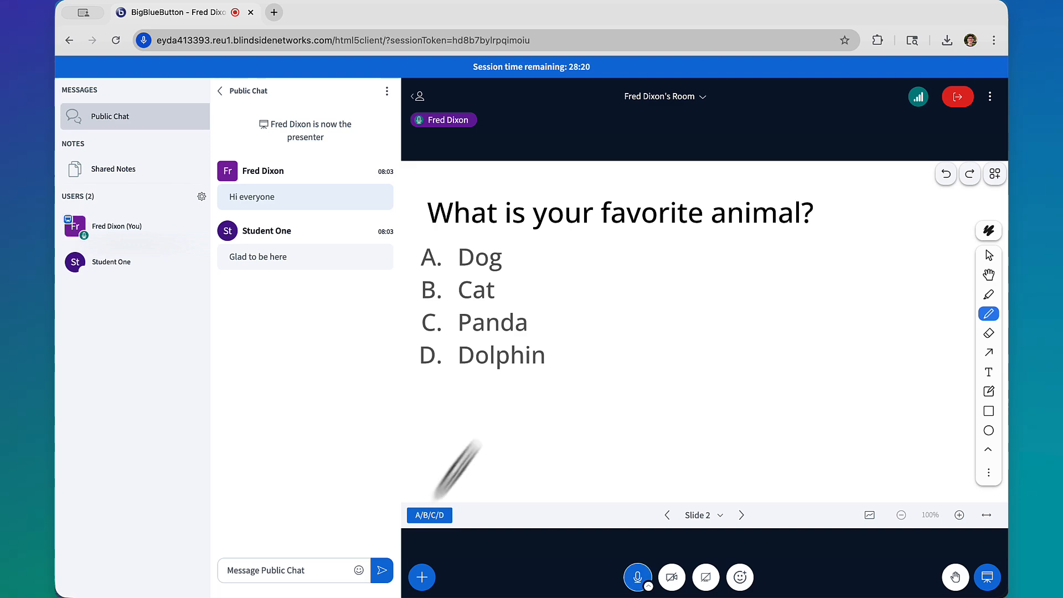
- Set up a poll asking "What is your favorite animal" with the A / B / C / D response type
{"action": "left_click", "coordinate": [421, 578]}
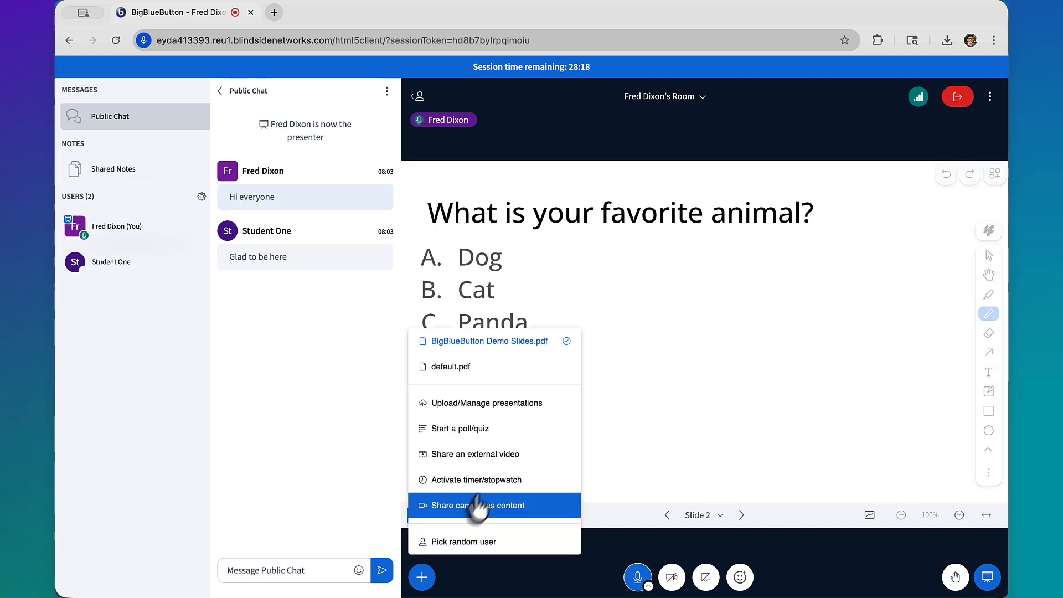
{"action": "left_click", "coordinate": [487, 438]}
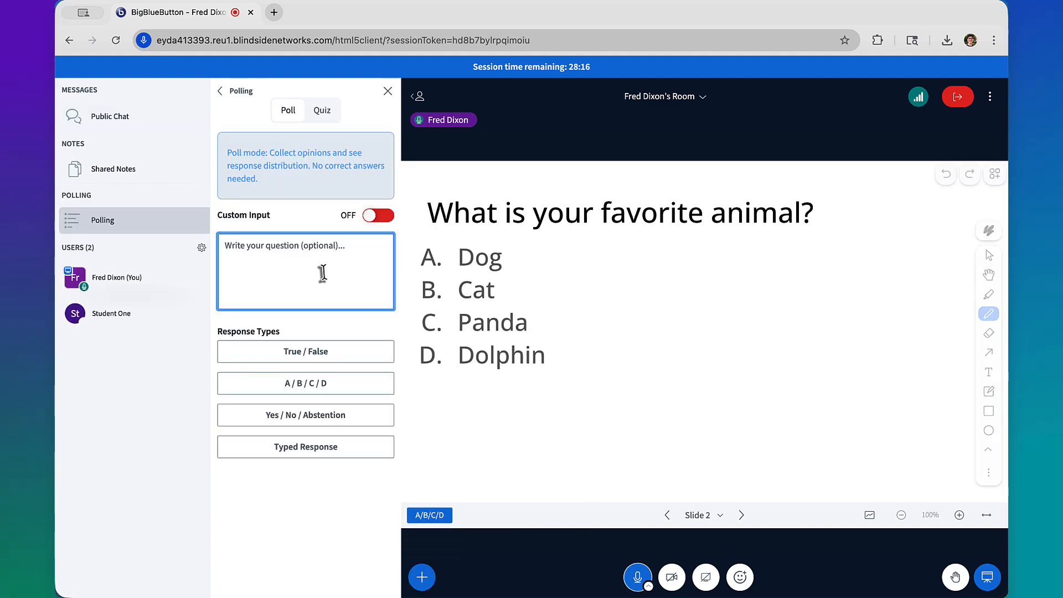
{"action": "type", "text": "What is your f"}
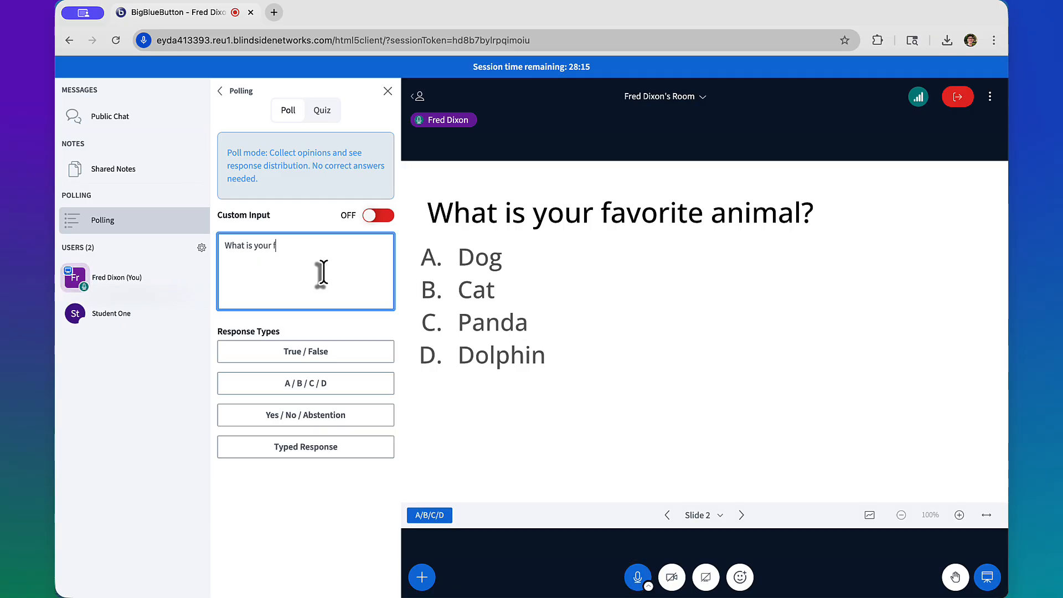
{"action": "type", "text": "avorite animal"}
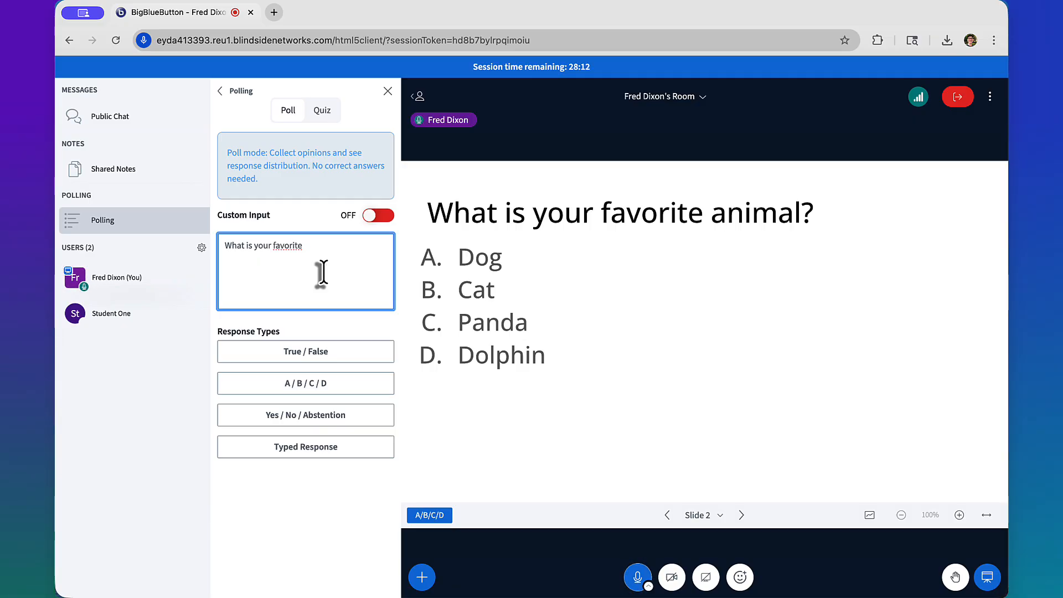
{"action": "left_click", "coordinate": [327, 383]}
- Set the poll's response choices to Dog, Cat, Panda and Dolphin, and start the poll
{"action": "scroll", "coordinate": [255, 454], "scroll_direction": "down", "scroll_amount": 3}
{"action": "left_click", "coordinate": [244, 371]}
{"action": "type", "text": "Dog"}
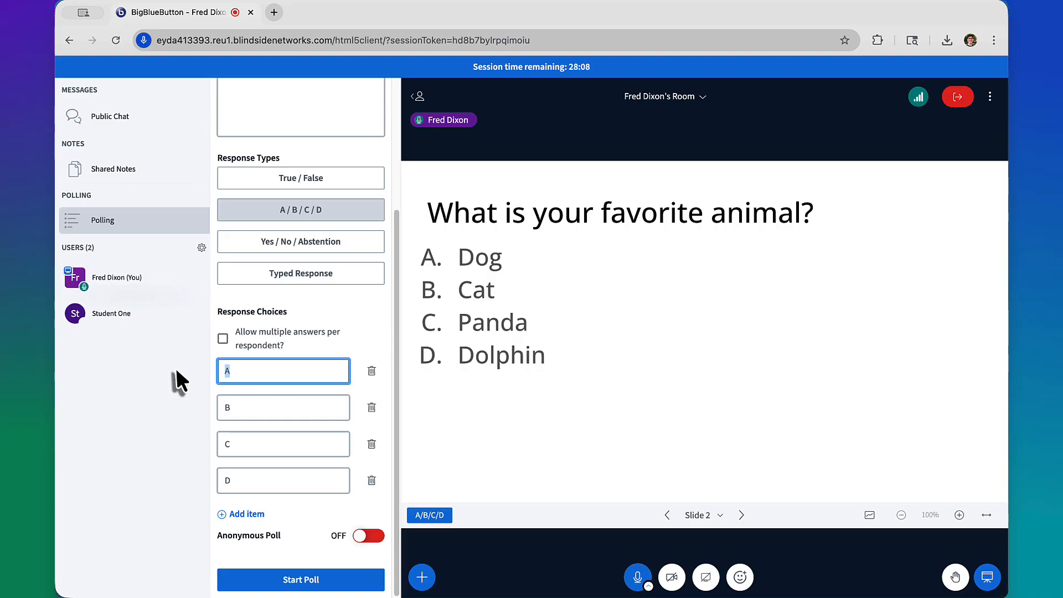
{"action": "key", "text": "Tab"}
{"action": "key", "text": "Tab"}
{"action": "type", "text": "Cat"}
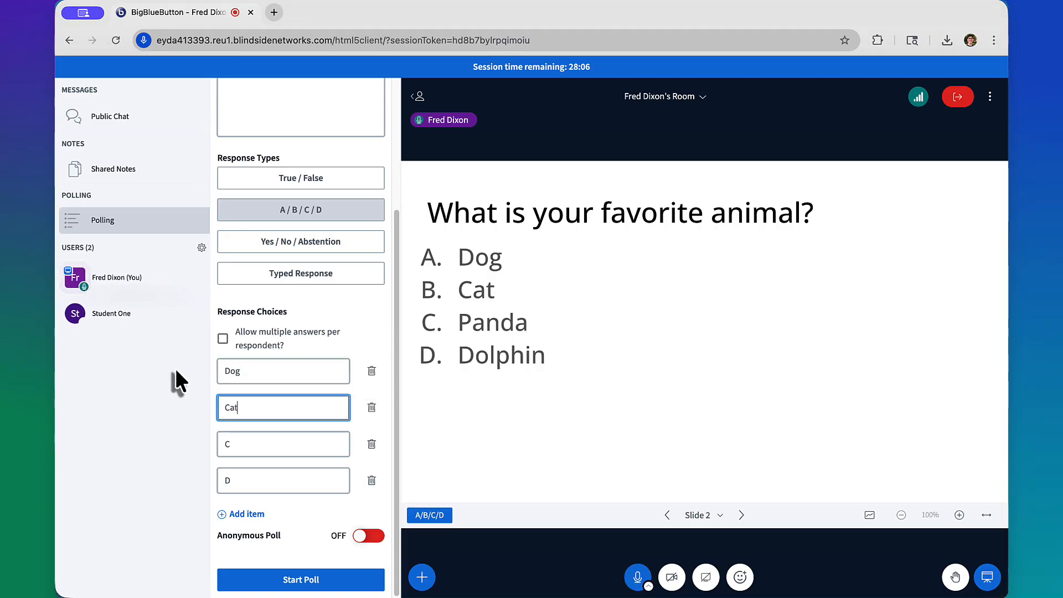
{"action": "key", "text": "Tab"}
{"action": "key", "text": "Tab"}
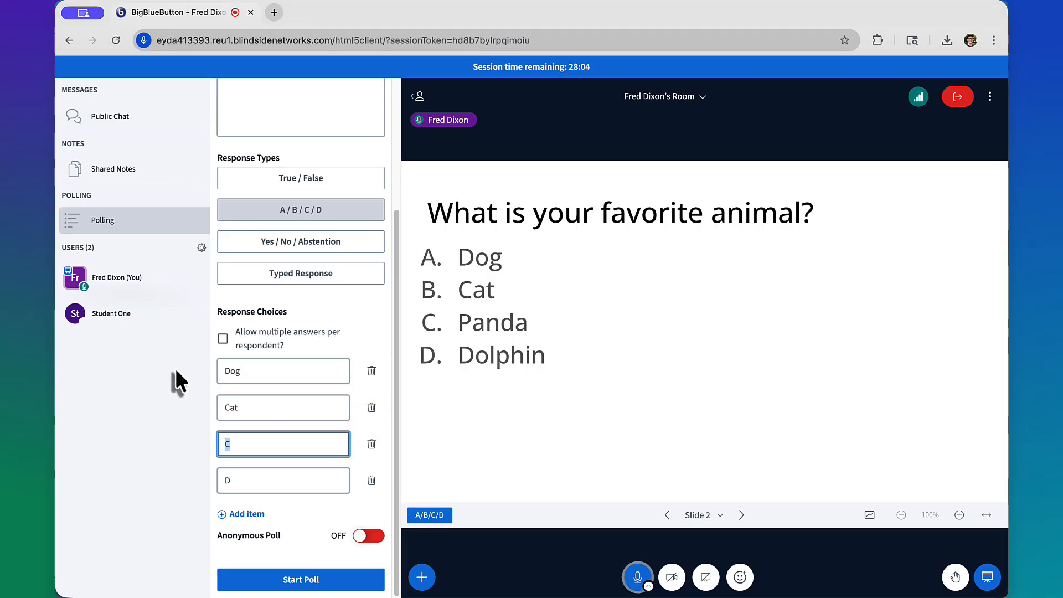
{"action": "type", "text": "Panda"}
{"action": "key", "text": "Tab"}
{"action": "key", "text": "Tab"}
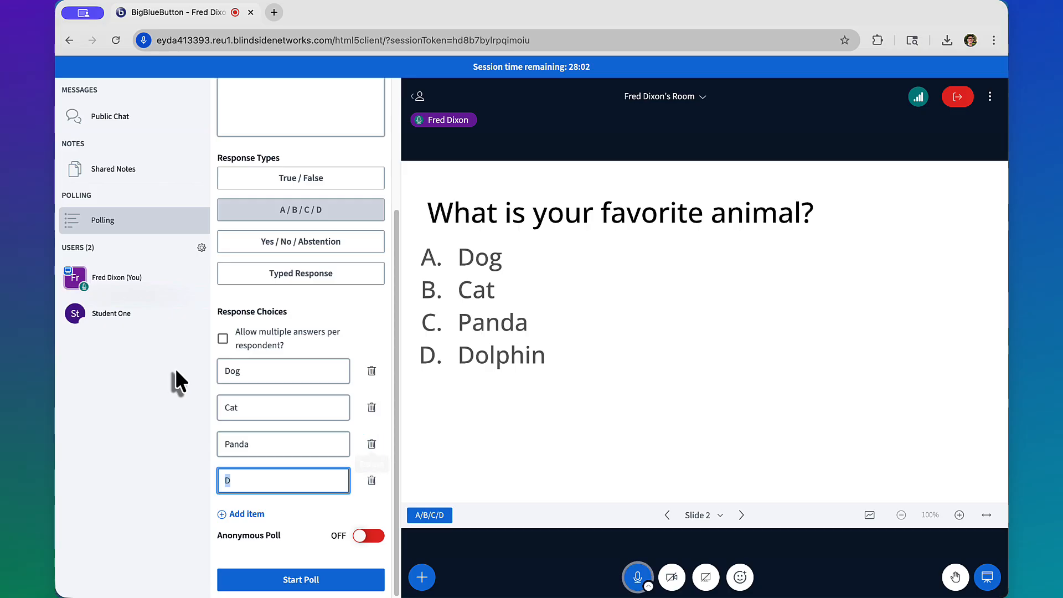
{"action": "type", "text": "Dolphin"}
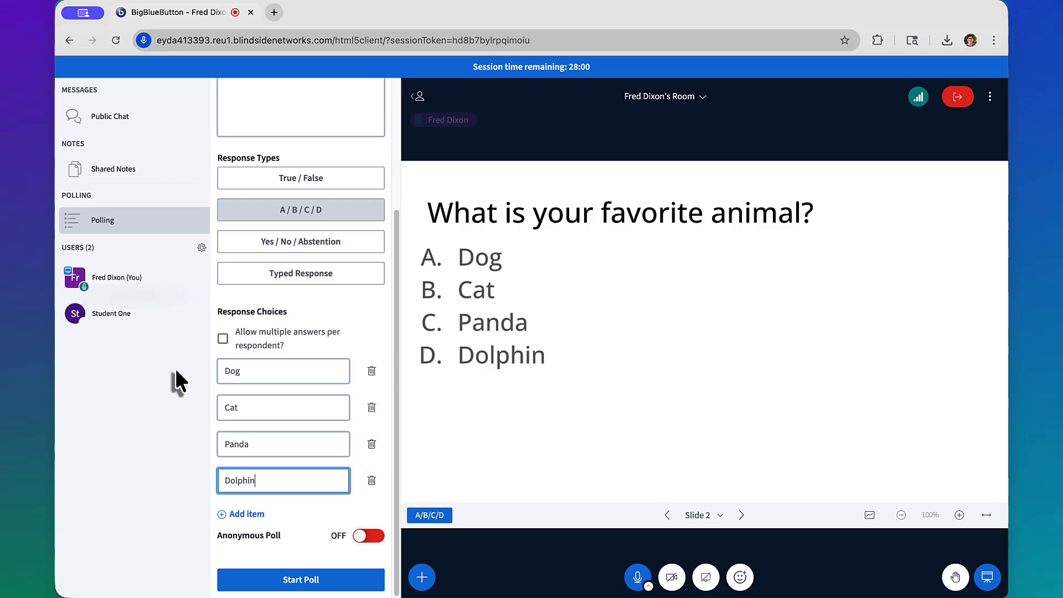
{"action": "left_click", "coordinate": [308, 578]}
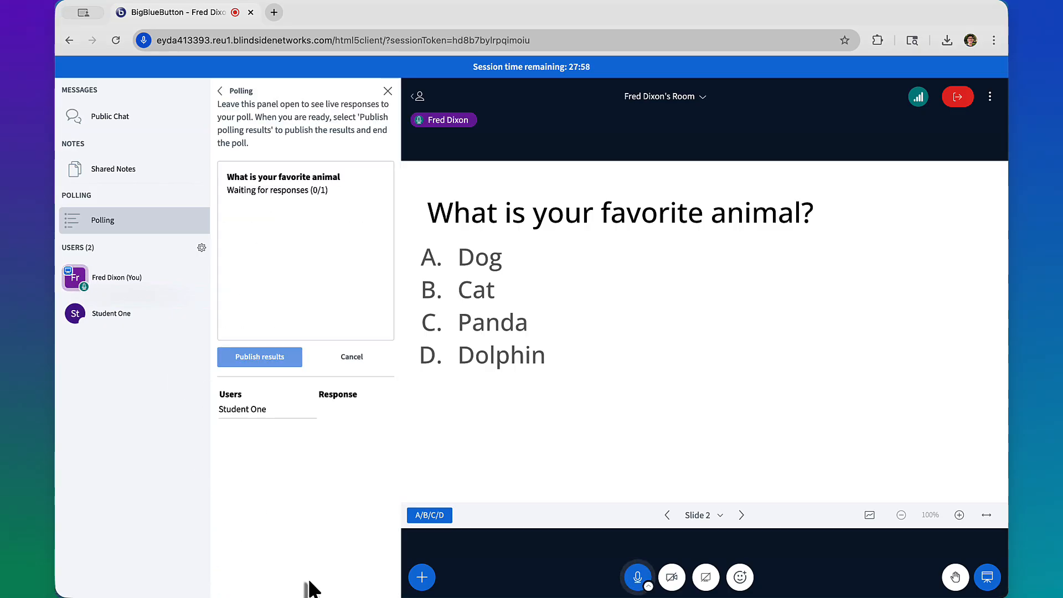
- Answer the poll with Cat from the student's window and publish the poll results as presenter
{"action": "key", "text": "super+Tab"}
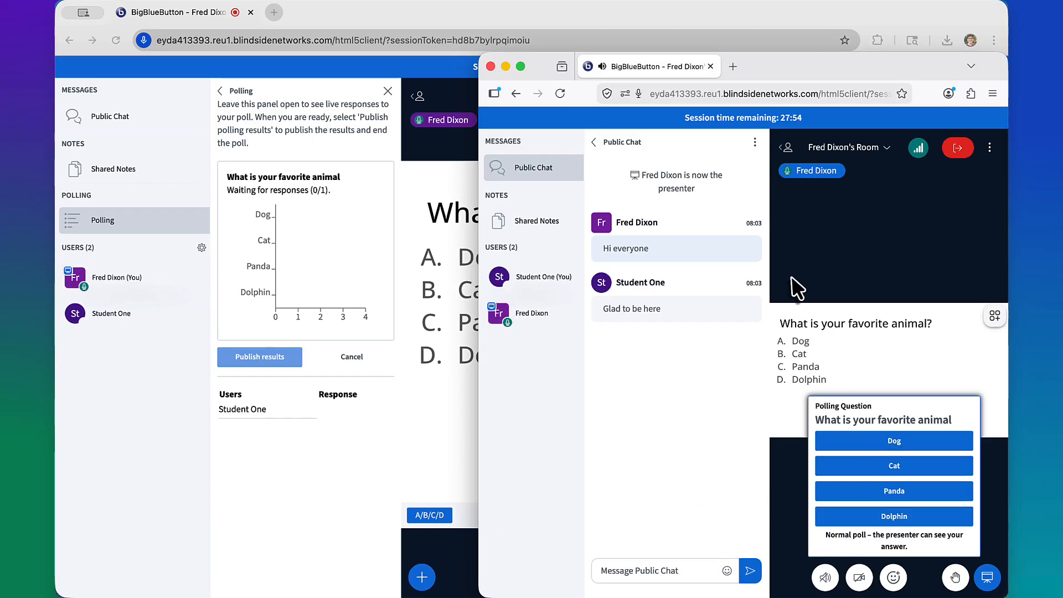
{"action": "left_click_drag", "start_coordinate": [768, 268], "coordinate": [709, 268]}
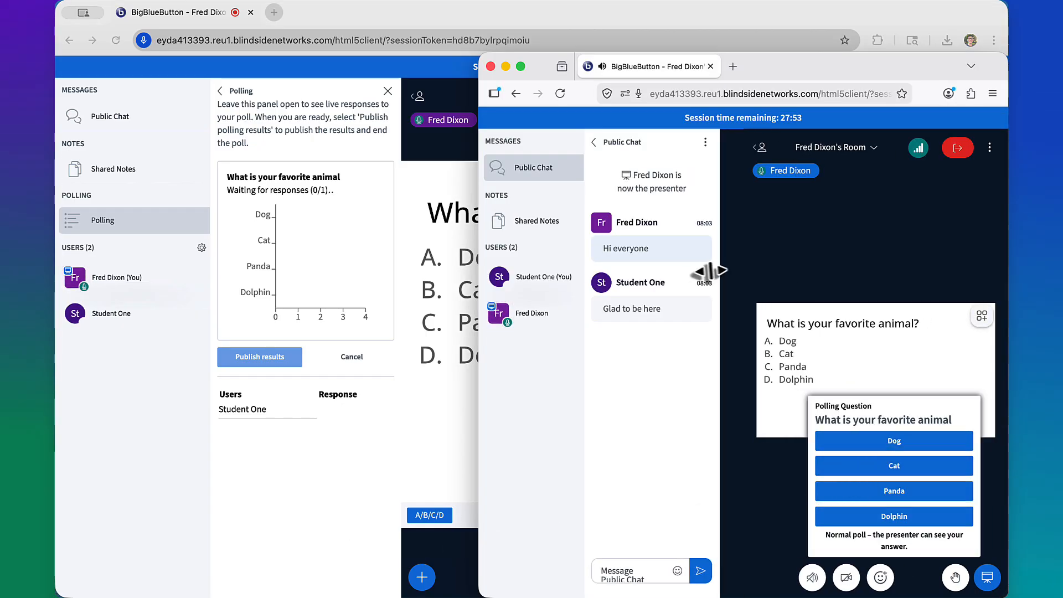
{"action": "left_click", "coordinate": [914, 468]}
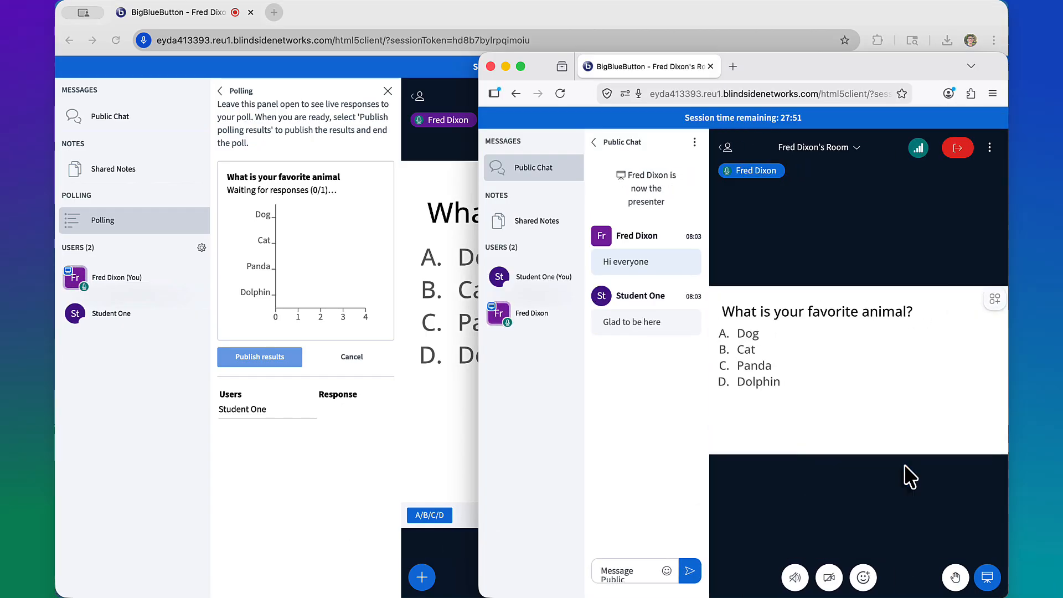
{"action": "left_click", "coordinate": [322, 424]}
{"action": "left_click", "coordinate": [250, 358]}
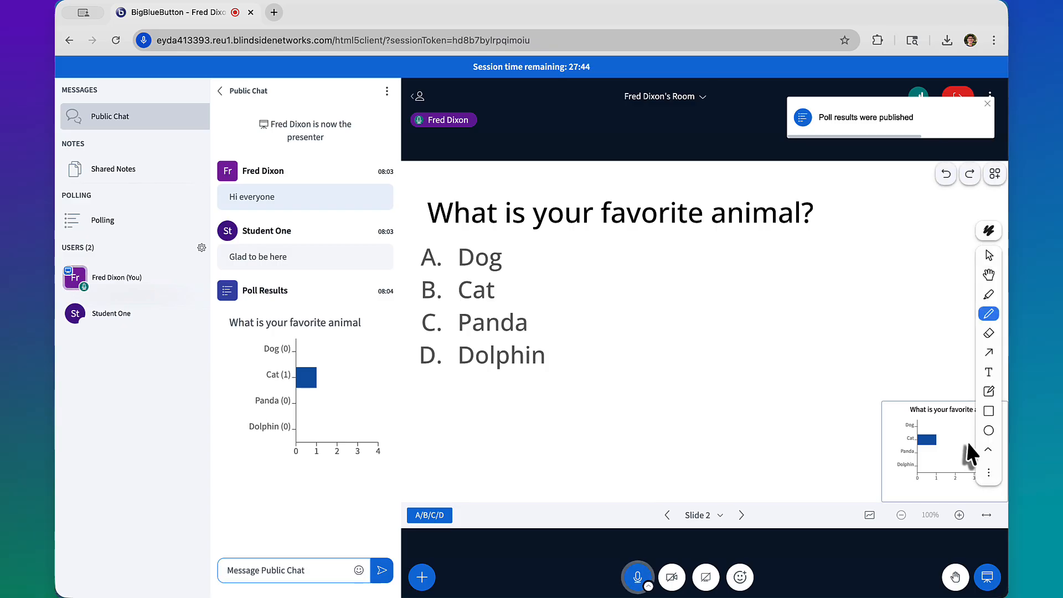
- Draw an arrow pointing at the enlarged poll results chart on Slide 2 and check it in the student's window
{"action": "scroll", "coordinate": [966, 450], "scroll_direction": "up", "scroll_amount": 8}
{"action": "left_click", "coordinate": [720, 389]}
{"action": "key", "text": "space"}
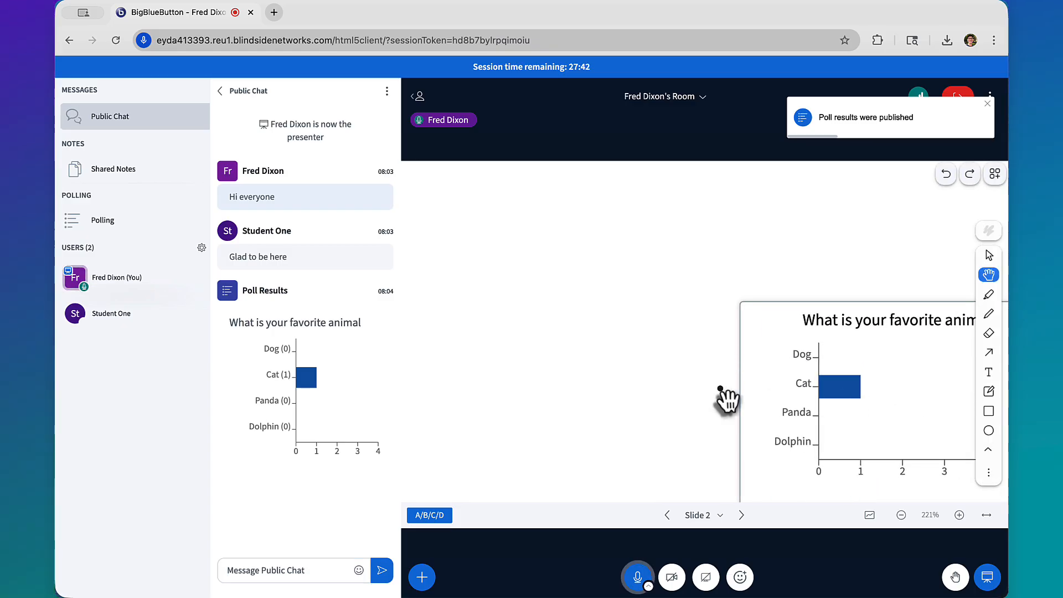
{"action": "mouse_move", "coordinate": [729, 400]}
{"action": "left_mouse_down"}
{"action": "mouse_move", "coordinate": [641, 326]}
{"action": "mouse_move", "coordinate": [704, 346]}
{"action": "left_mouse_up"}
{"action": "mouse_move", "coordinate": [704, 333]}
{"action": "left_mouse_down"}
{"action": "mouse_move", "coordinate": [722, 358]}
{"action": "mouse_move", "coordinate": [712, 362]}
{"action": "left_mouse_up"}
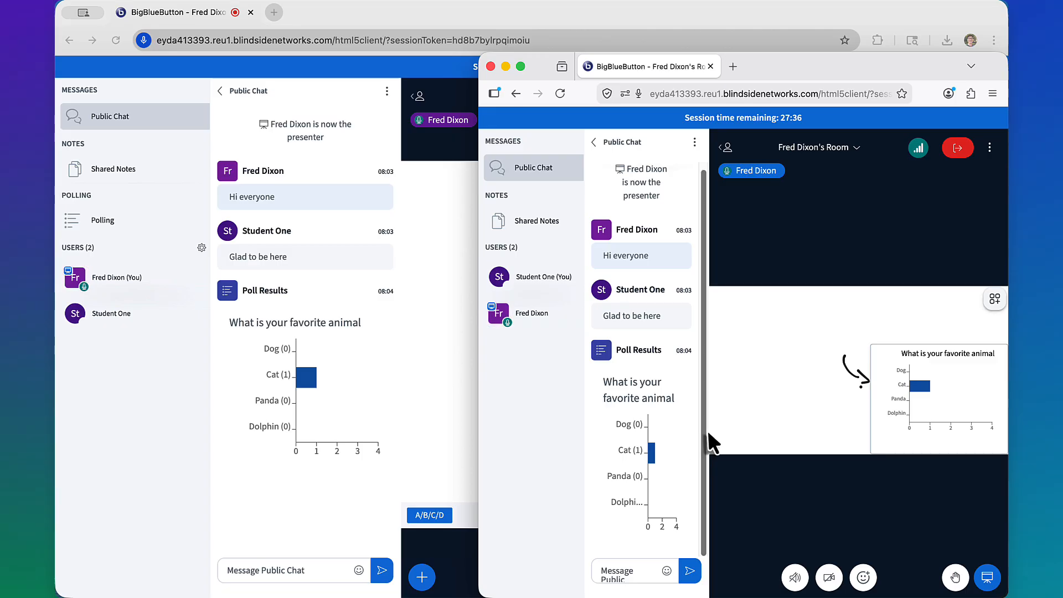
{"action": "mouse_move", "coordinate": [703, 430]}
{"action": "left_mouse_down"}
{"action": "mouse_move", "coordinate": [857, 438]}
{"action": "mouse_move", "coordinate": [712, 437]}
{"action": "left_mouse_up"}
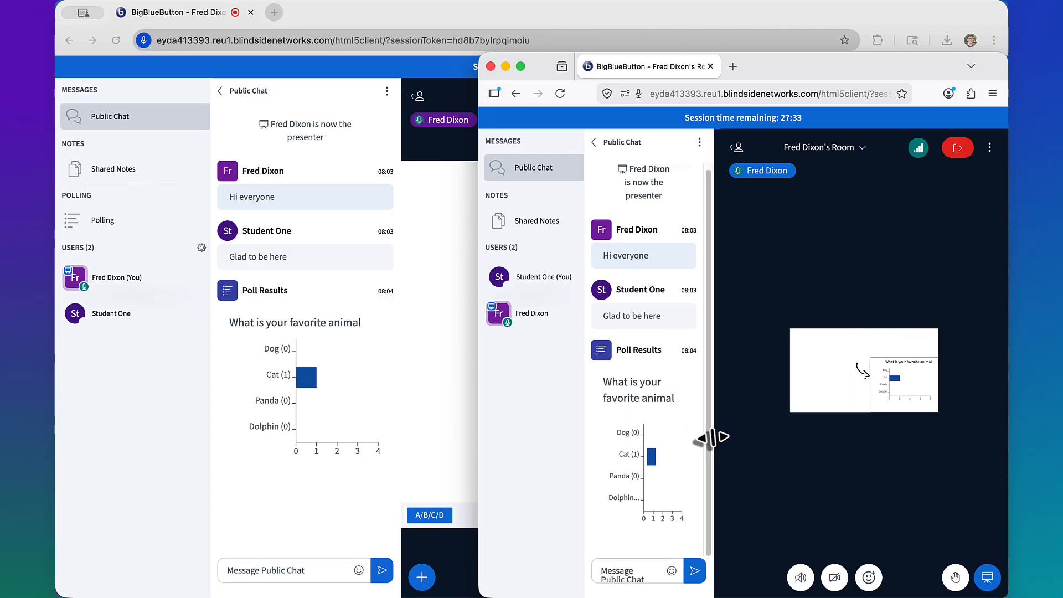
- Annotate Slide 2 with an arrow to the A/B/C/D quick poll, an underline beneath "animal?" and a bracket beside the answer options
{"action": "left_click", "coordinate": [441, 446]}
{"action": "scroll", "coordinate": [633, 349], "scroll_direction": "up", "scroll_amount": 3}
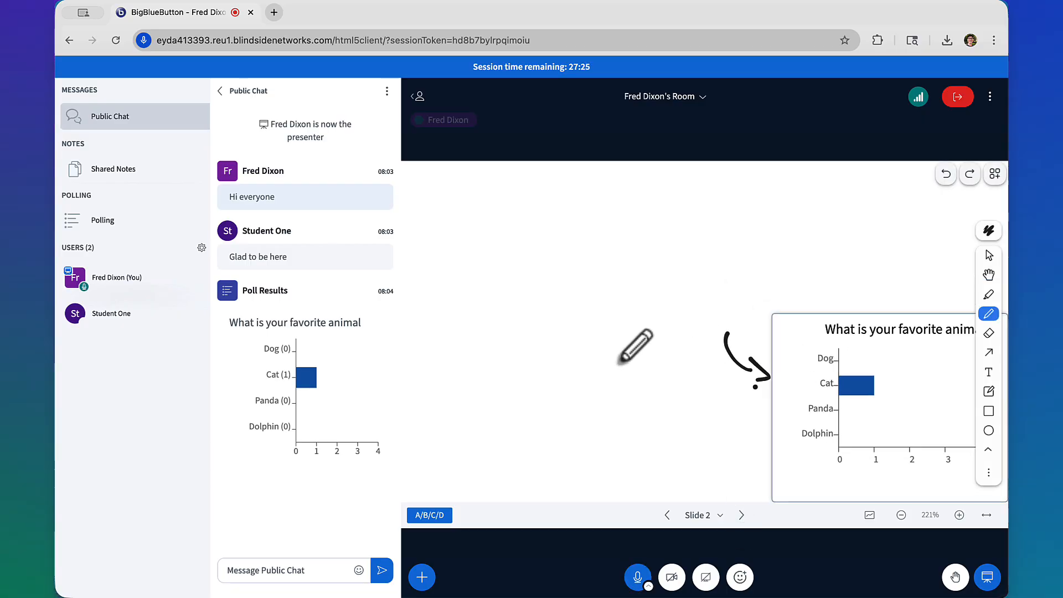
{"action": "scroll", "coordinate": [634, 348], "scroll_direction": "down", "scroll_amount": 3}
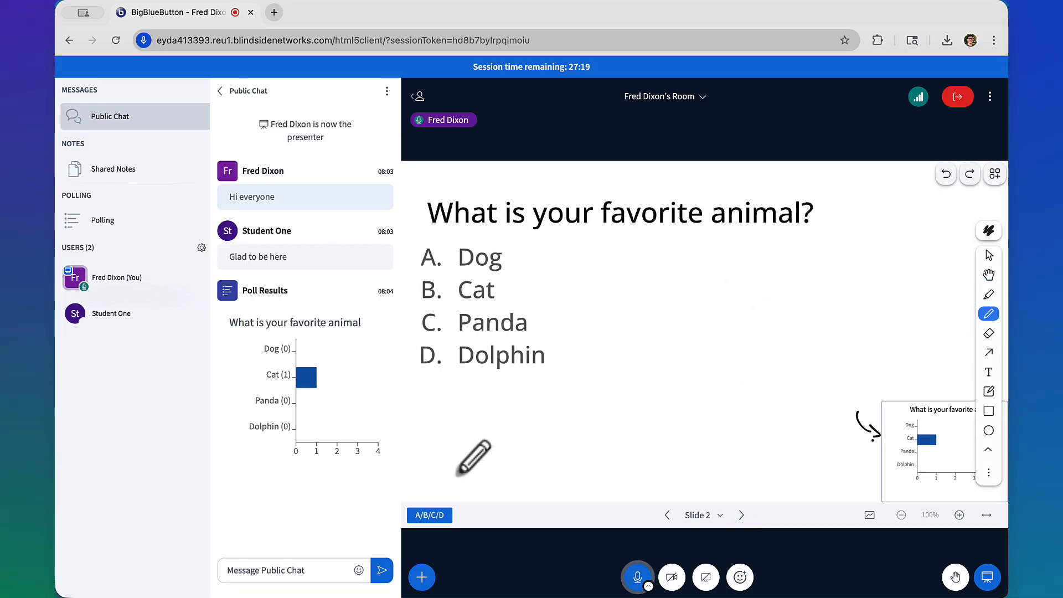
{"action": "left_click_drag", "start_coordinate": [454, 477], "coordinate": [461, 471]}
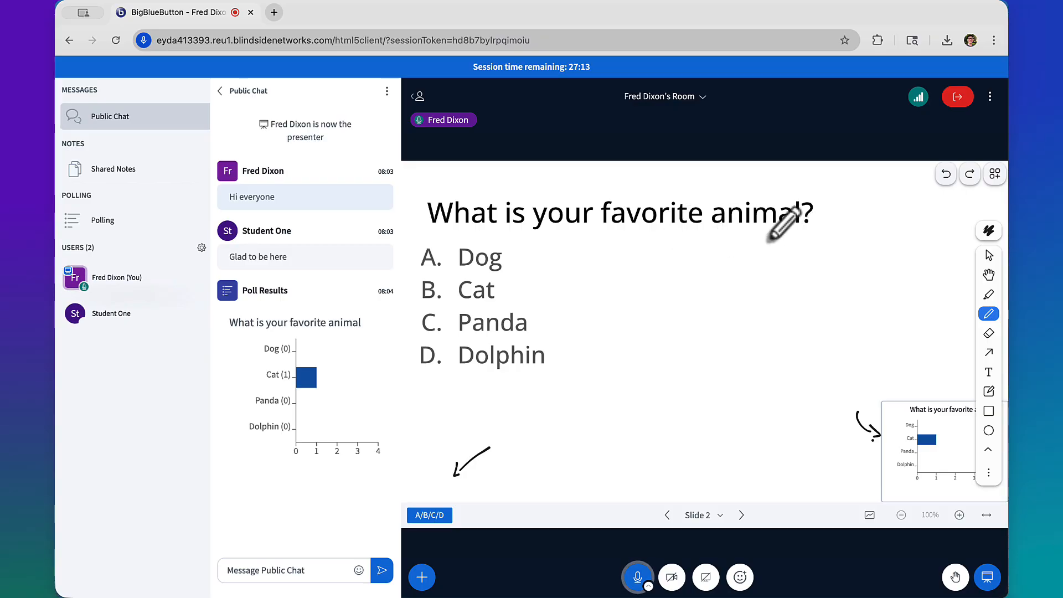
{"action": "left_click_drag", "start_coordinate": [765, 235], "coordinate": [812, 228]}
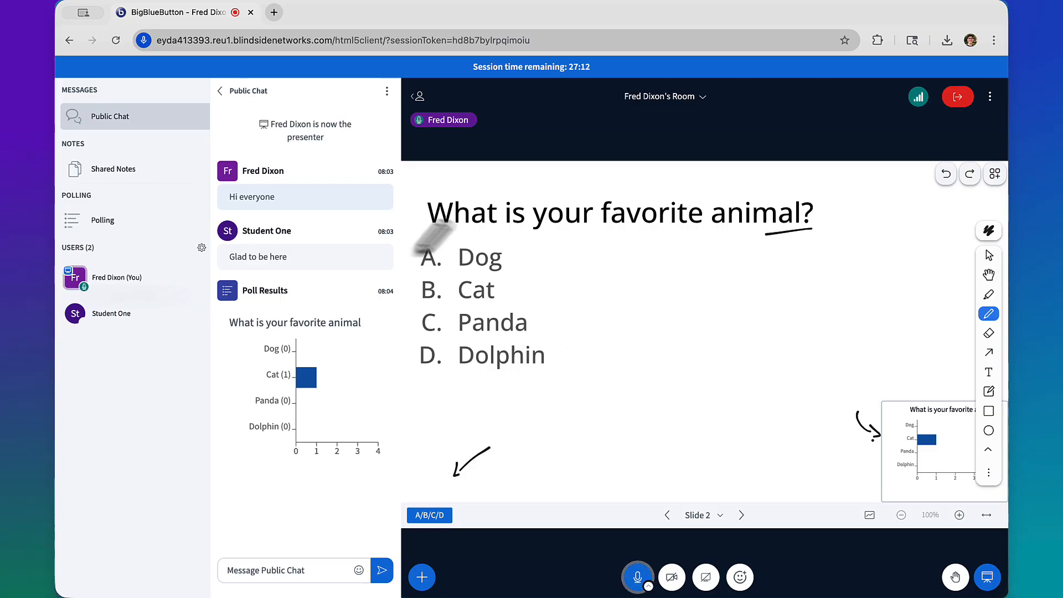
{"action": "mouse_move", "coordinate": [515, 247]}
{"action": "left_mouse_down"}
{"action": "mouse_move", "coordinate": [546, 248]}
{"action": "mouse_move", "coordinate": [571, 357]}
{"action": "mouse_move", "coordinate": [548, 367]}
{"action": "left_mouse_up"}
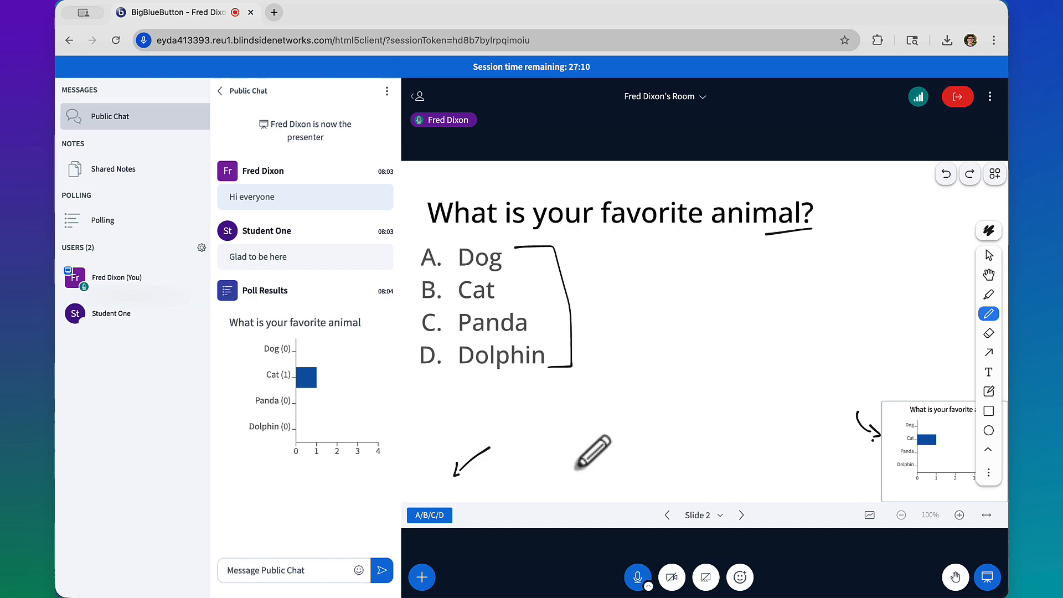
- Run the A/B/C/D quick poll from Slide 2, answer C. Panda in the student's window and publish the results as presenter
{"action": "left_click", "coordinate": [437, 518]}
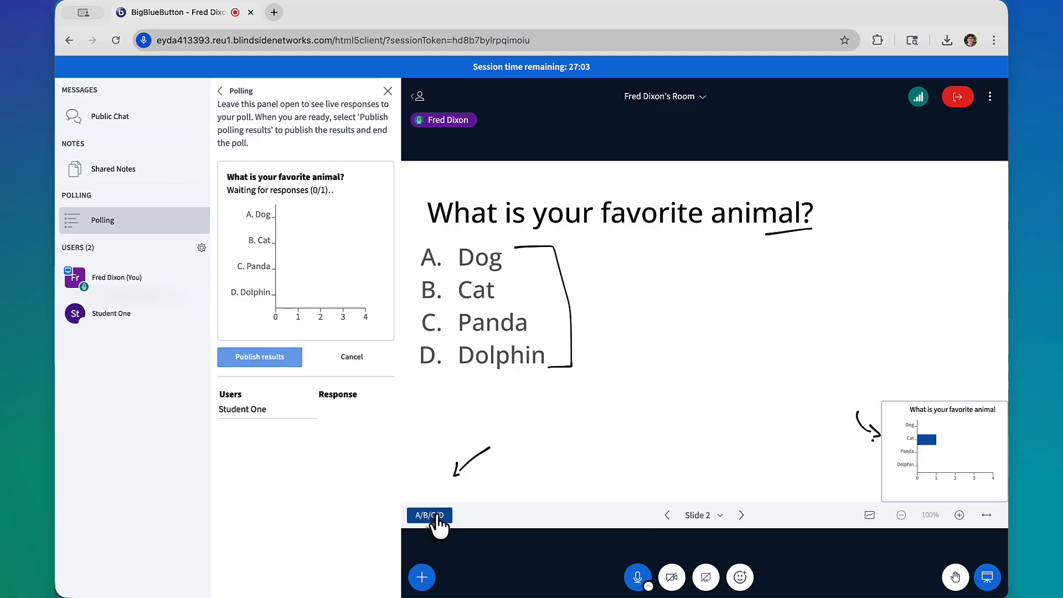
{"action": "key", "text": "super+Tab"}
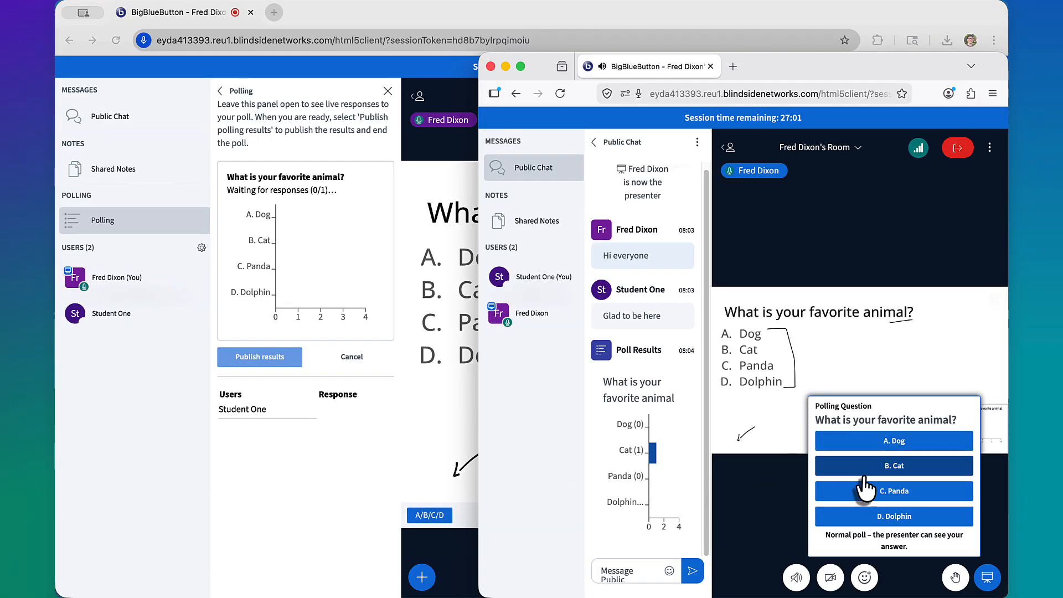
{"action": "left_click", "coordinate": [902, 491]}
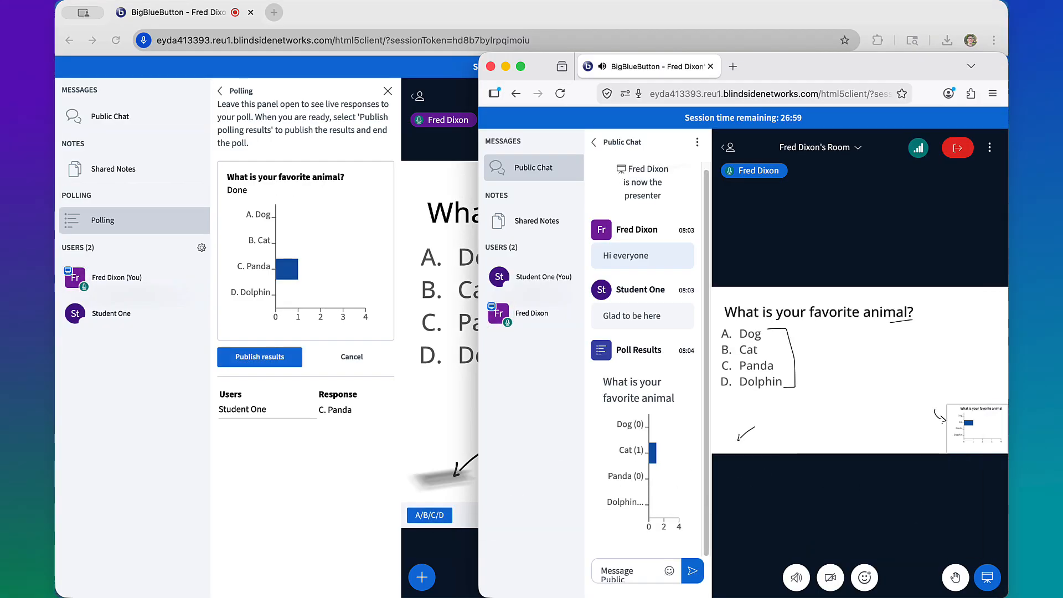
{"action": "left_click", "coordinate": [337, 498]}
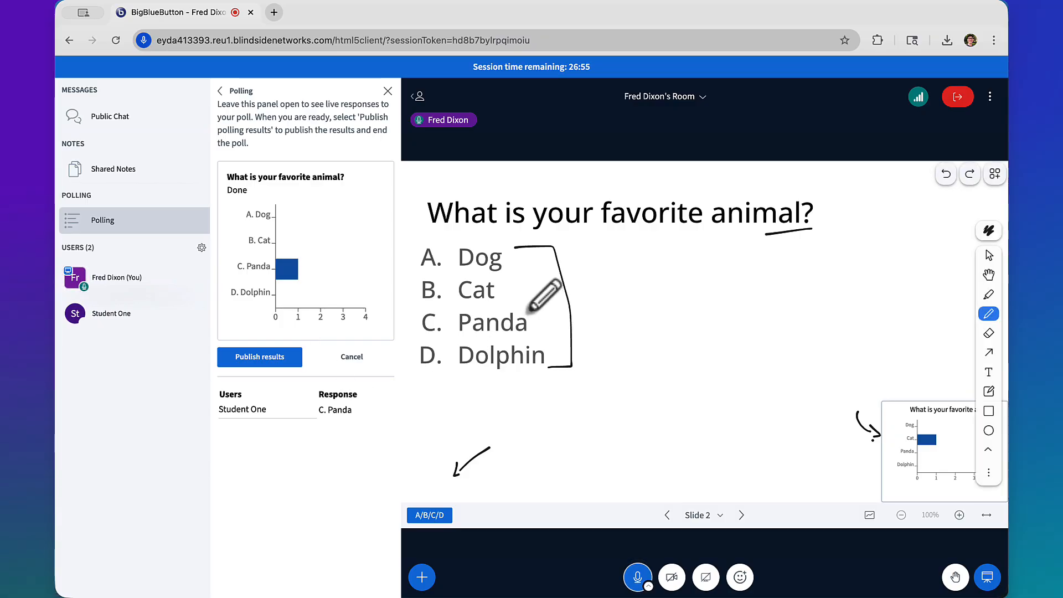
{"action": "left_click", "coordinate": [260, 357]}
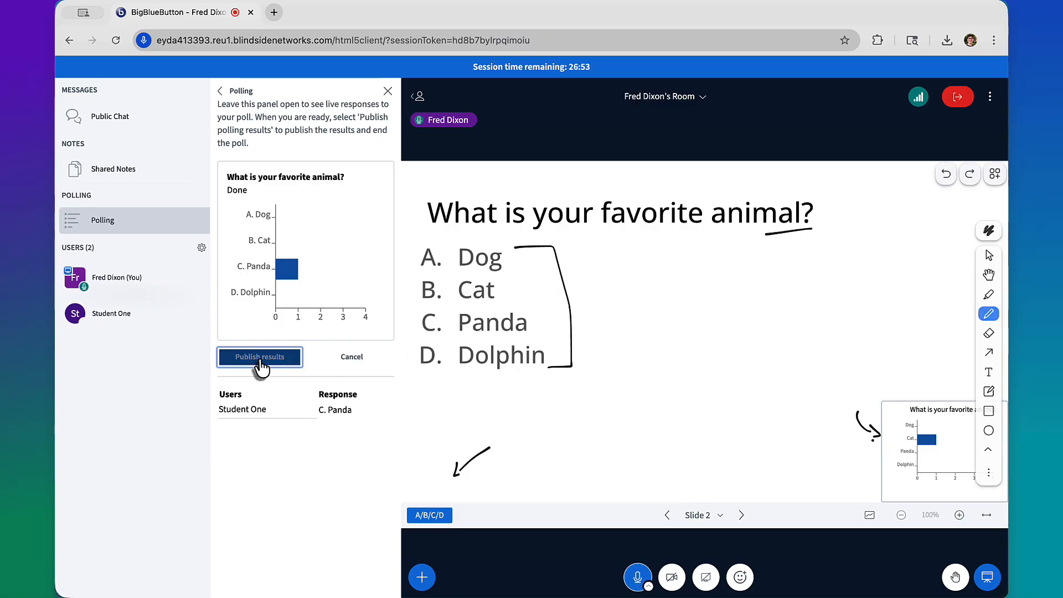
- Advance to Slide 3, draw an arrow to the A/B/C/D quick quiz, start the quiz and highlight the Correct column heading
{"action": "left_click", "coordinate": [742, 516]}
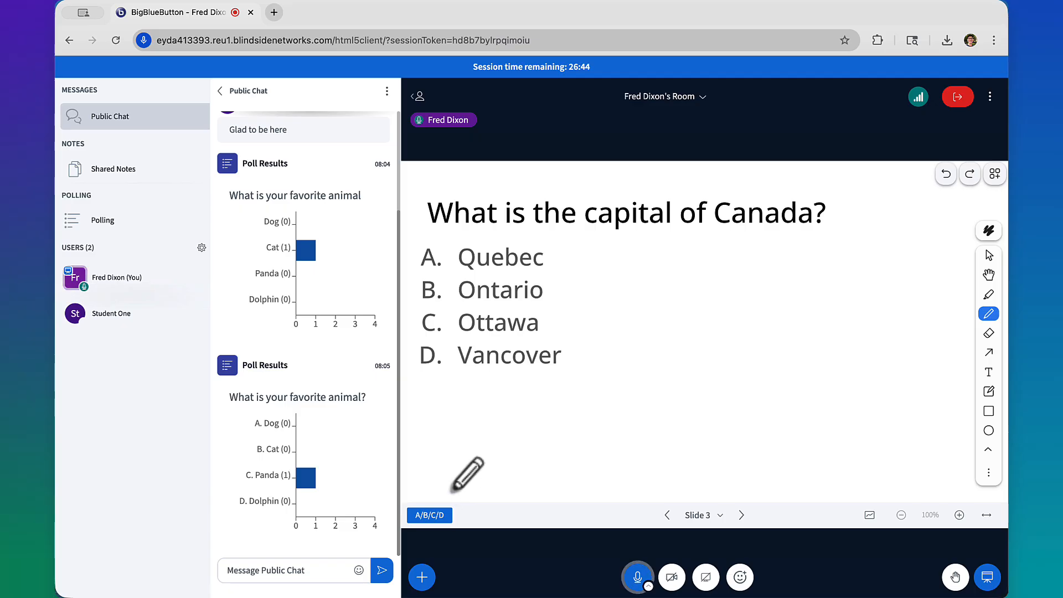
{"action": "left_click", "coordinate": [431, 516]}
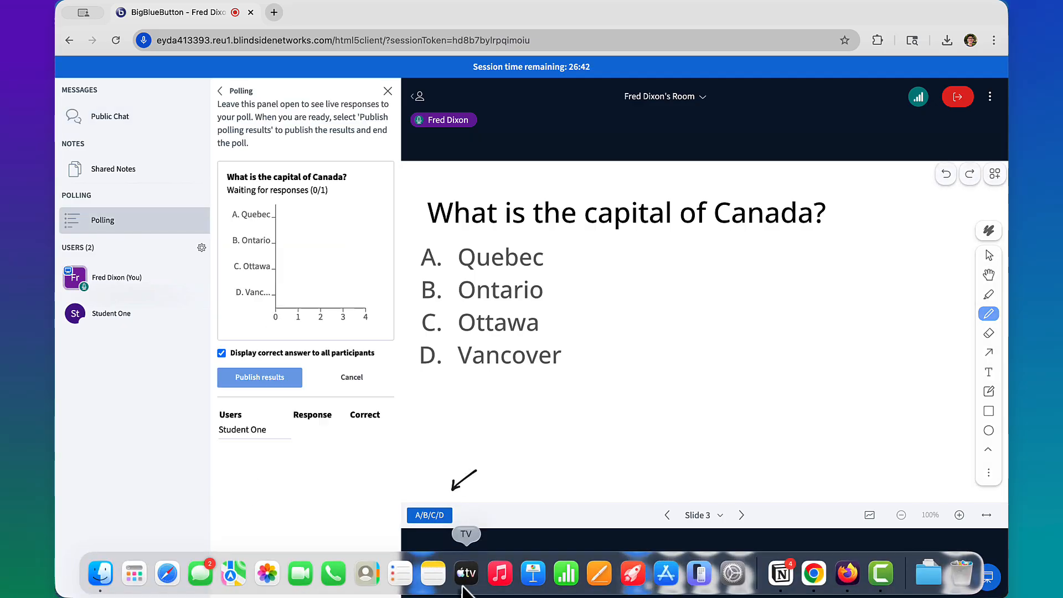
{"action": "double_click", "coordinate": [355, 414]}
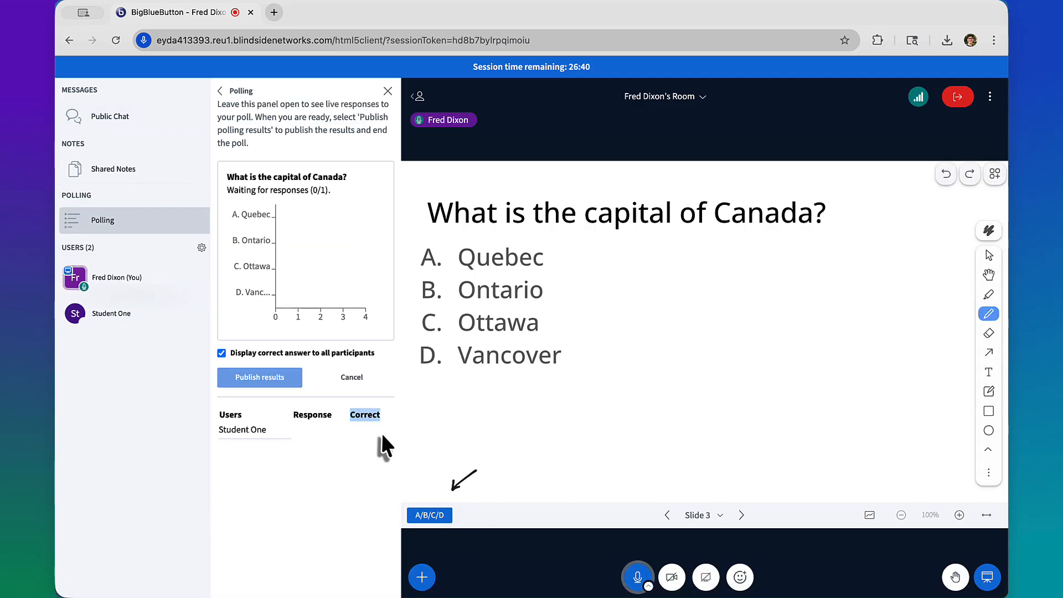
- Answer the quiz with C. Ottawa from the student's window and publish the quiz results as presenter
{"action": "key", "text": "super+Tab"}
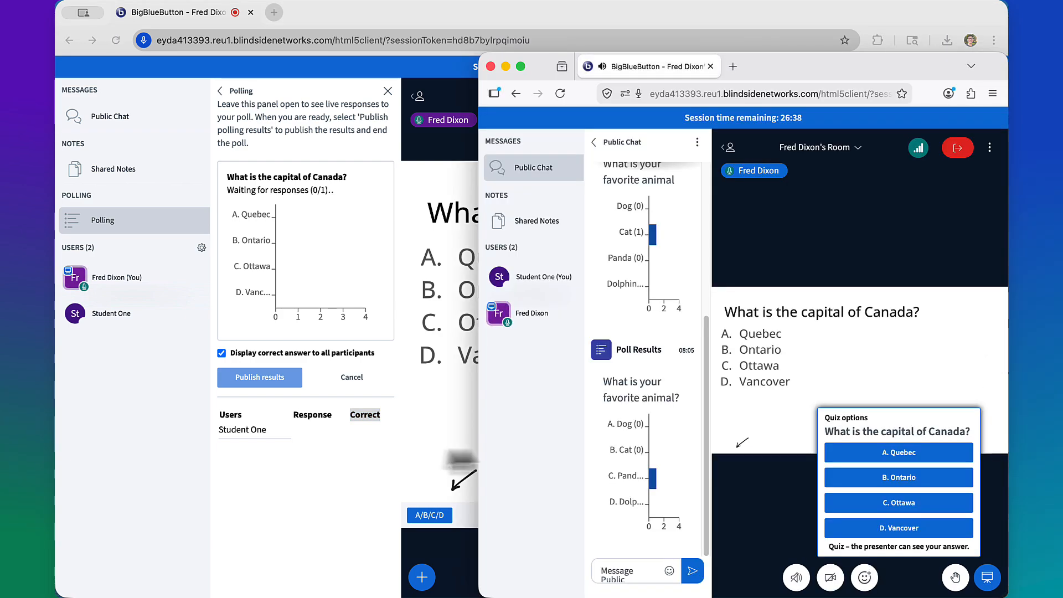
{"action": "left_click", "coordinate": [898, 504]}
{"action": "left_click", "coordinate": [320, 491]}
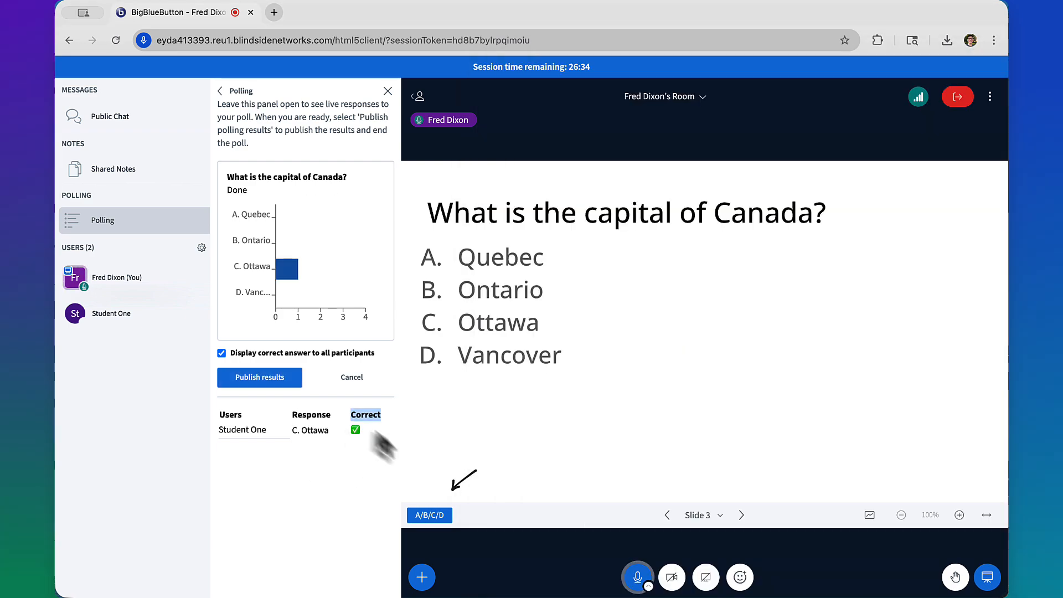
{"action": "left_click", "coordinate": [282, 381]}
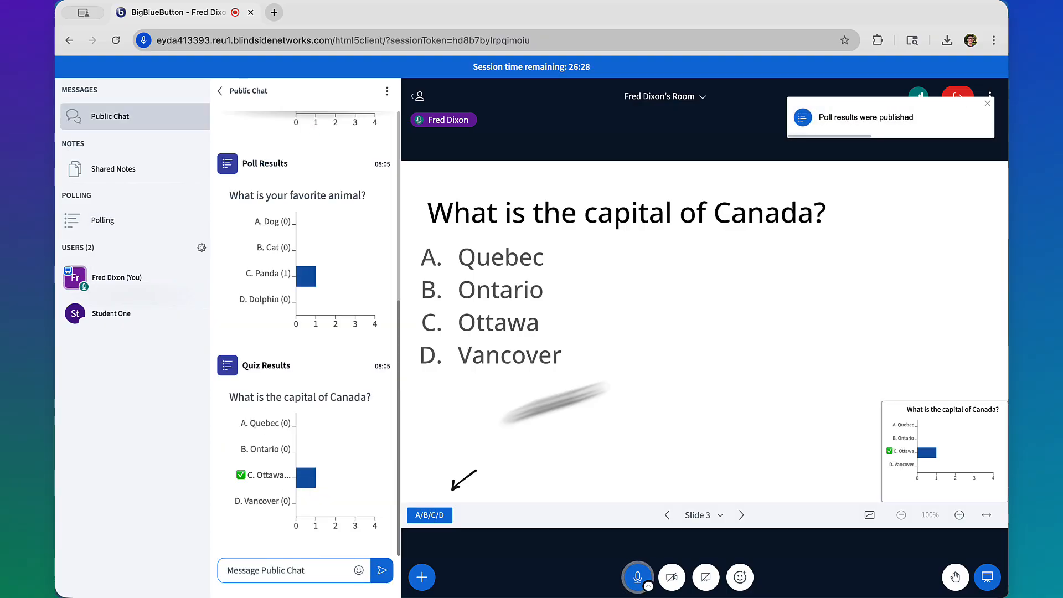
- Underline the marker after Ottawa on Slide 4, return to Slide 3, underline the same spot and bracket the question and answers
{"action": "left_click", "coordinate": [741, 515]}
{"action": "left_click_drag", "start_coordinate": [537, 339], "coordinate": [561, 338]}
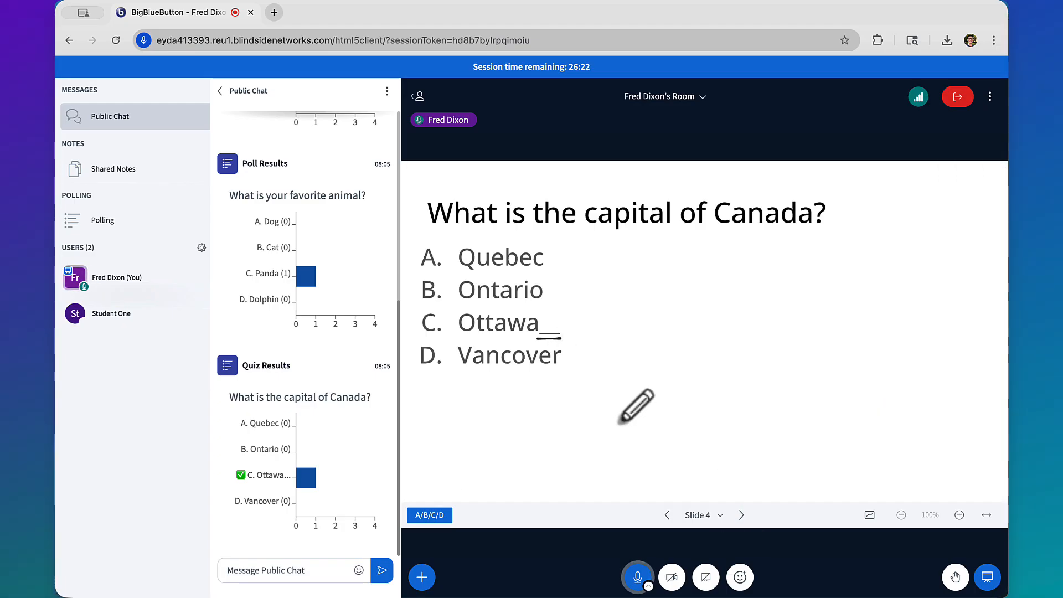
{"action": "left_click", "coordinate": [668, 515]}
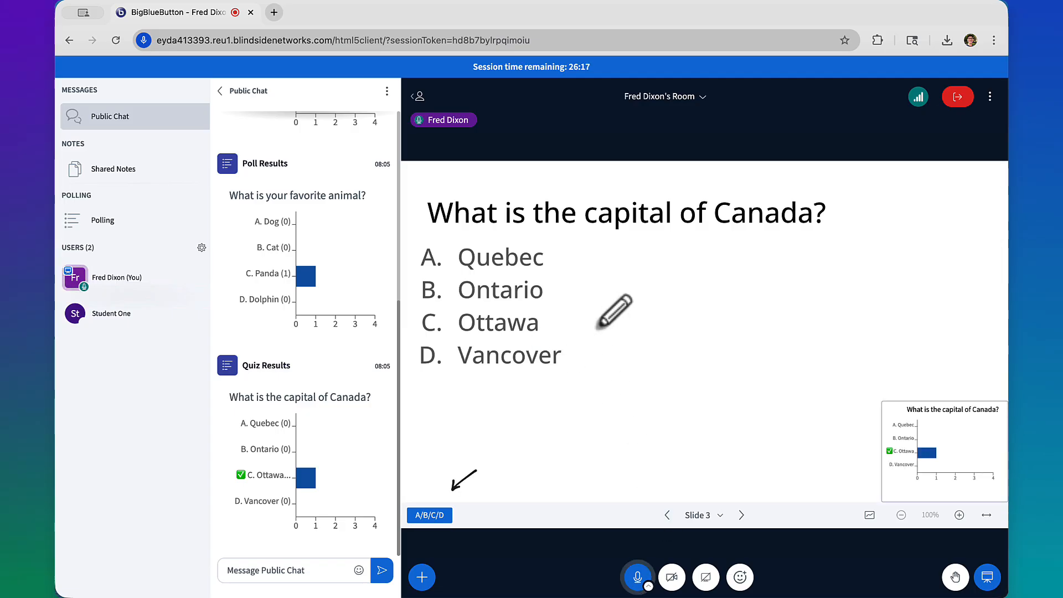
{"action": "left_click_drag", "start_coordinate": [540, 339], "coordinate": [570, 338]}
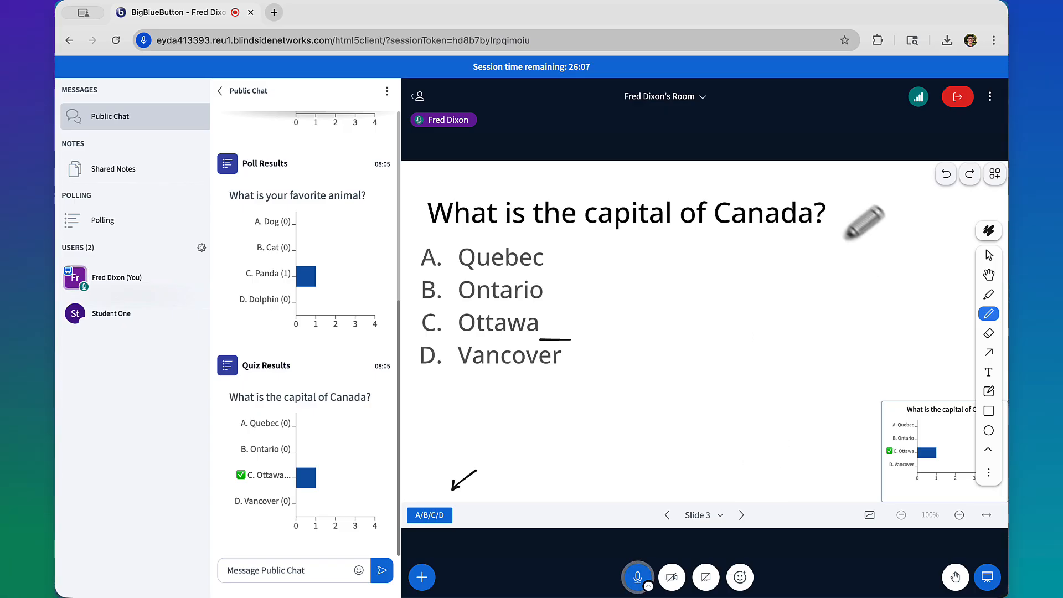
{"action": "mouse_move", "coordinate": [822, 185]}
{"action": "left_mouse_down"}
{"action": "mouse_move", "coordinate": [867, 355]}
{"action": "mouse_move", "coordinate": [820, 354]}
{"action": "left_mouse_up"}
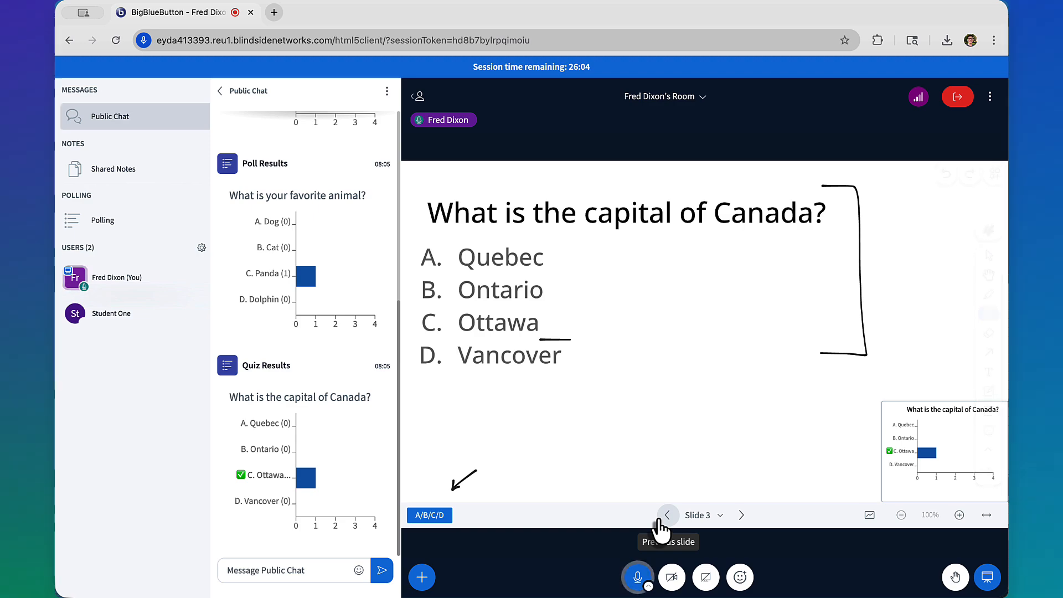
- Advance to Slide 5 and draw a bracket beside the question about how many errors are in the paragraph
{"action": "left_click", "coordinate": [741, 515]}
{"action": "left_click", "coordinate": [741, 515]}
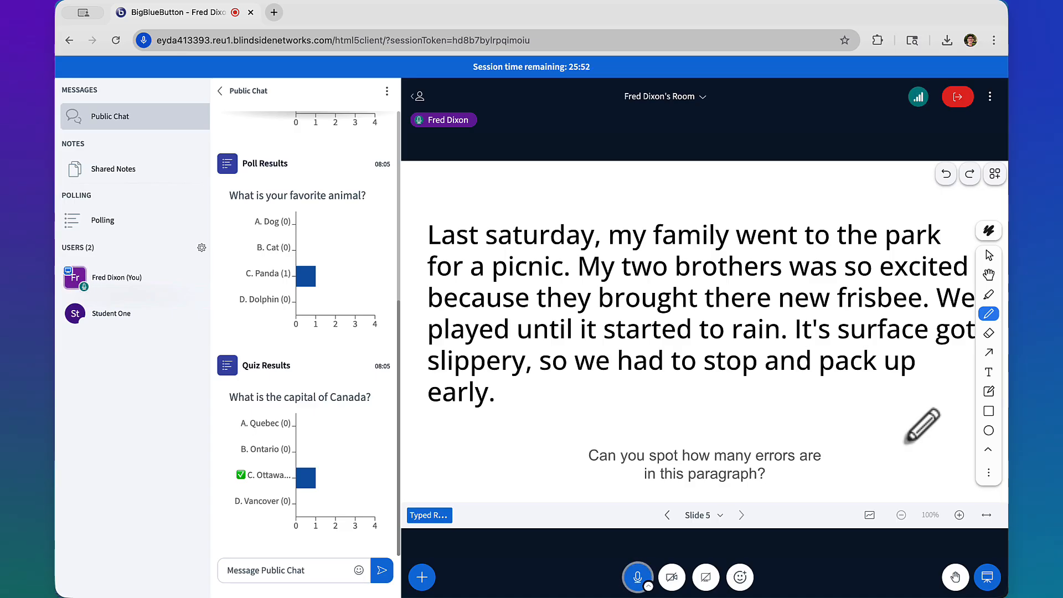
{"action": "mouse_move", "coordinate": [827, 442]}
{"action": "left_mouse_down"}
{"action": "mouse_move", "coordinate": [844, 441]}
{"action": "mouse_move", "coordinate": [818, 493]}
{"action": "left_mouse_up"}
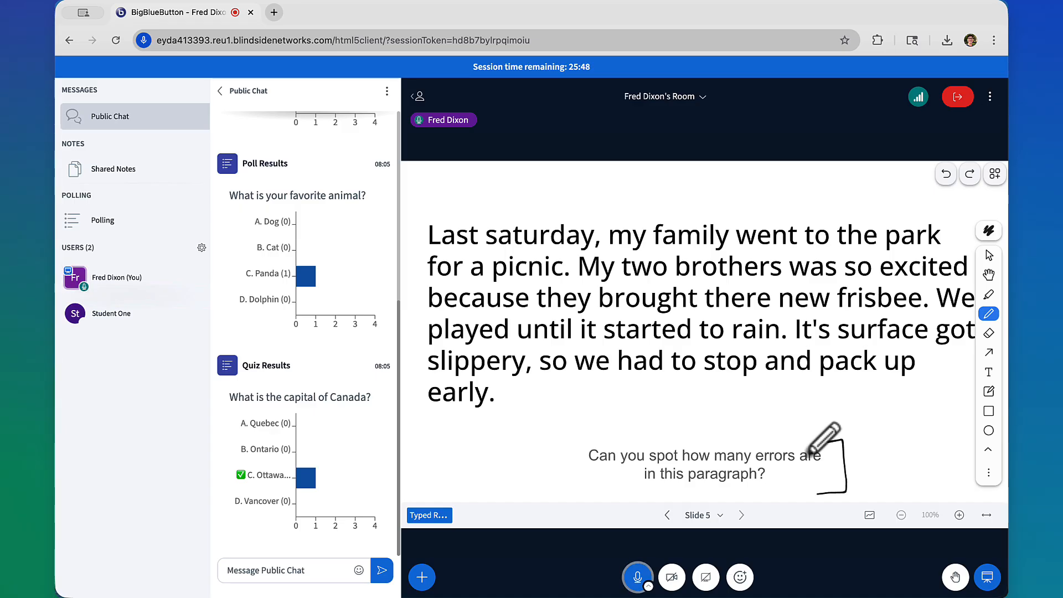
- Create two breakout rooms with the student assigned to Room 1 and Save whiteboard enabled
{"action": "left_click", "coordinate": [201, 249]}
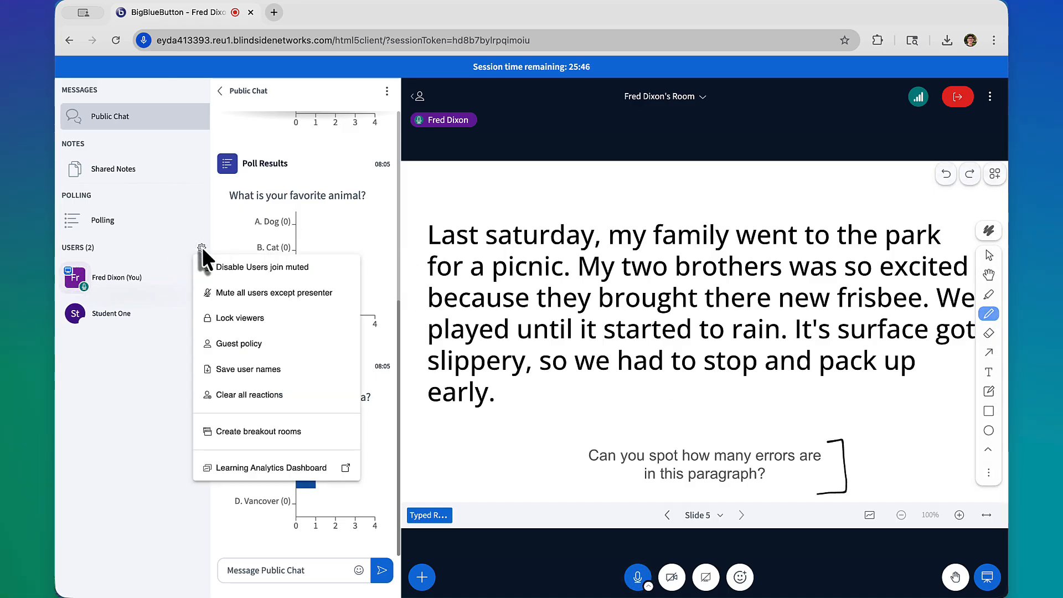
{"action": "left_click", "coordinate": [284, 435]}
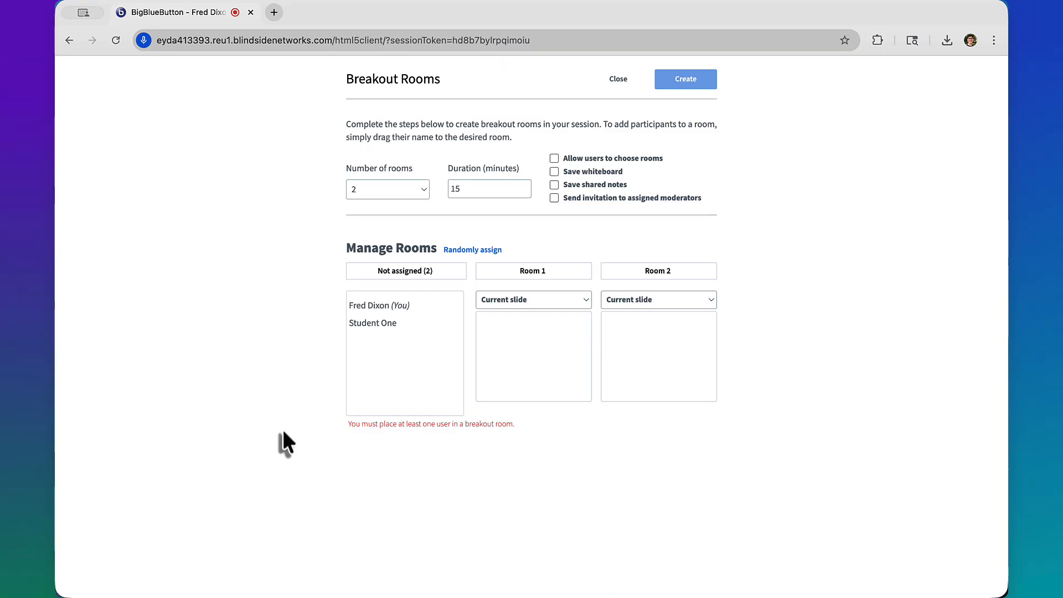
{"action": "left_click_drag", "start_coordinate": [367, 325], "coordinate": [491, 338]}
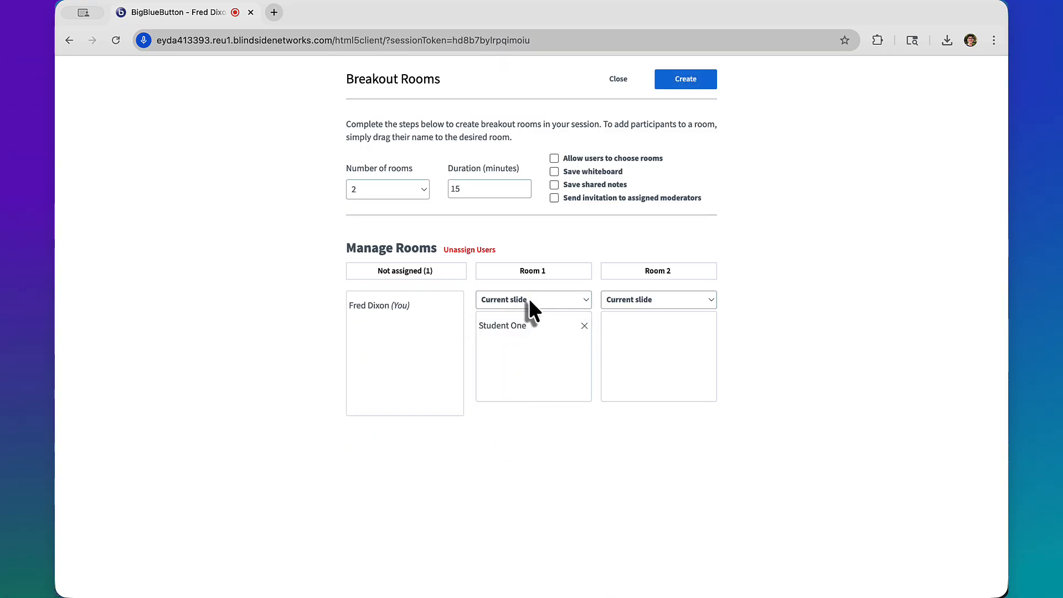
{"action": "left_click", "coordinate": [555, 173]}
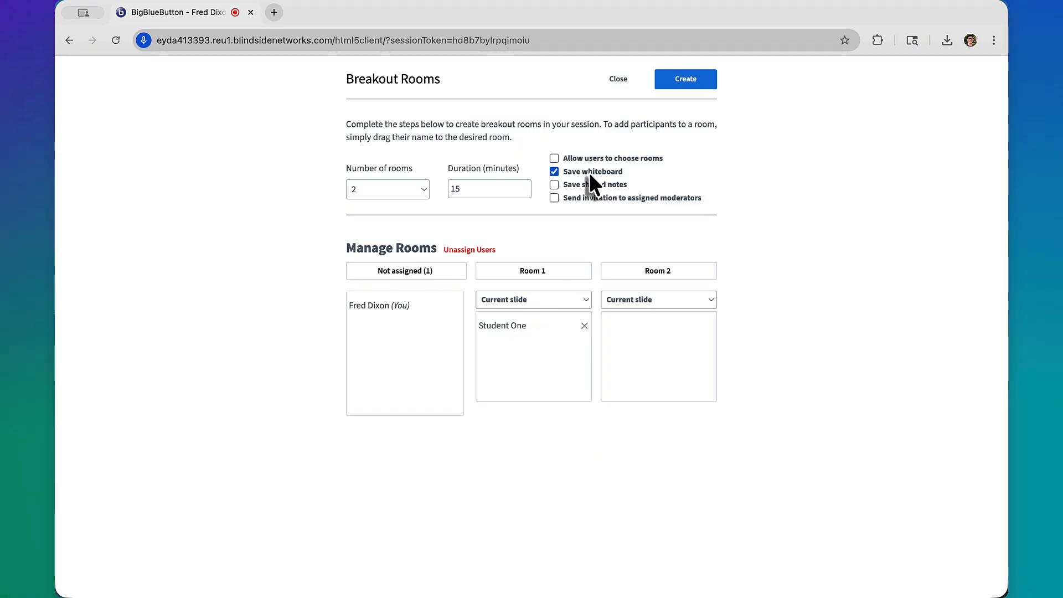
{"action": "left_click", "coordinate": [693, 83]}
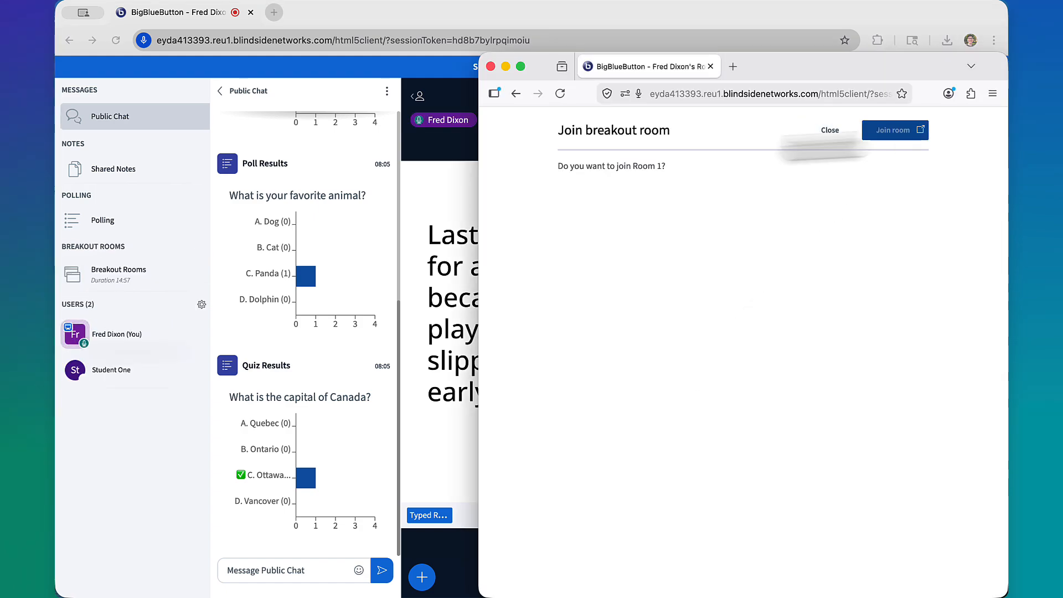
- Join breakout Room 1 from the student's enlarged window and set the whiteboard pen to red, size XL
{"action": "double_click", "coordinate": [824, 74]}
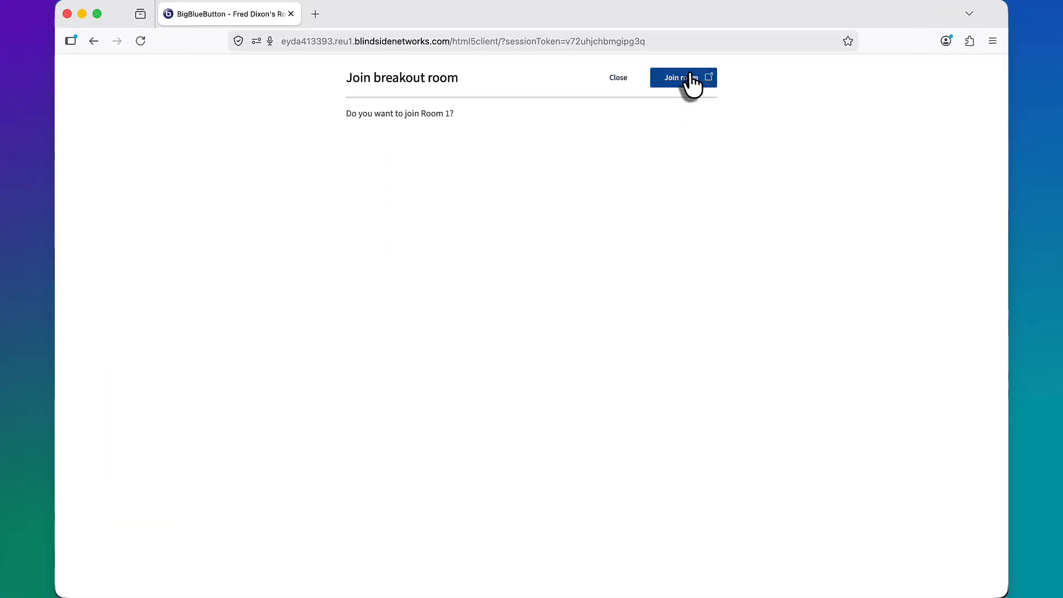
{"action": "left_click", "coordinate": [687, 85]}
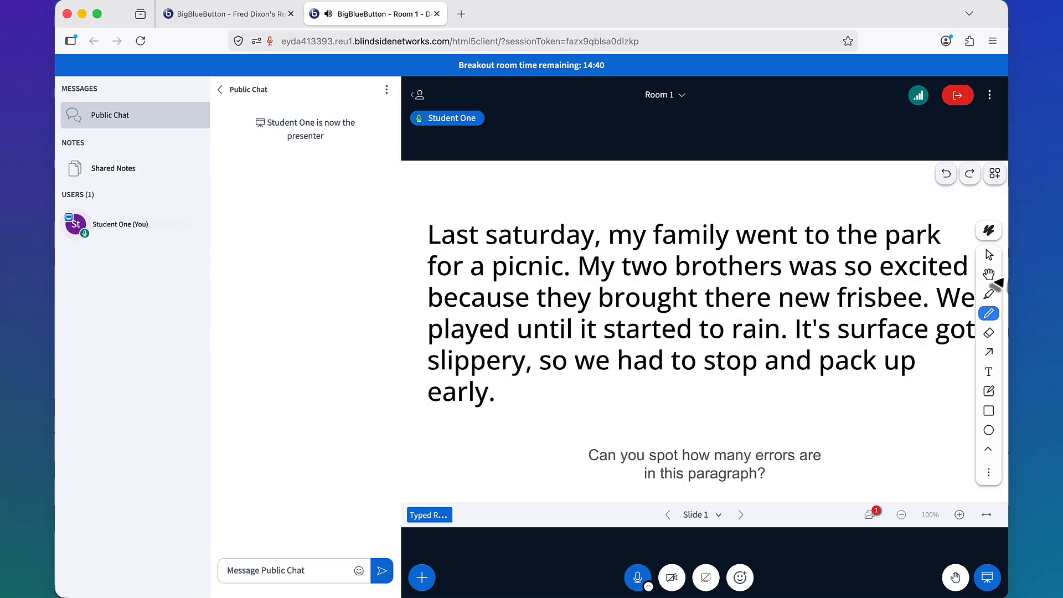
{"action": "left_click", "coordinate": [988, 230]}
{"action": "left_click", "coordinate": [956, 218]}
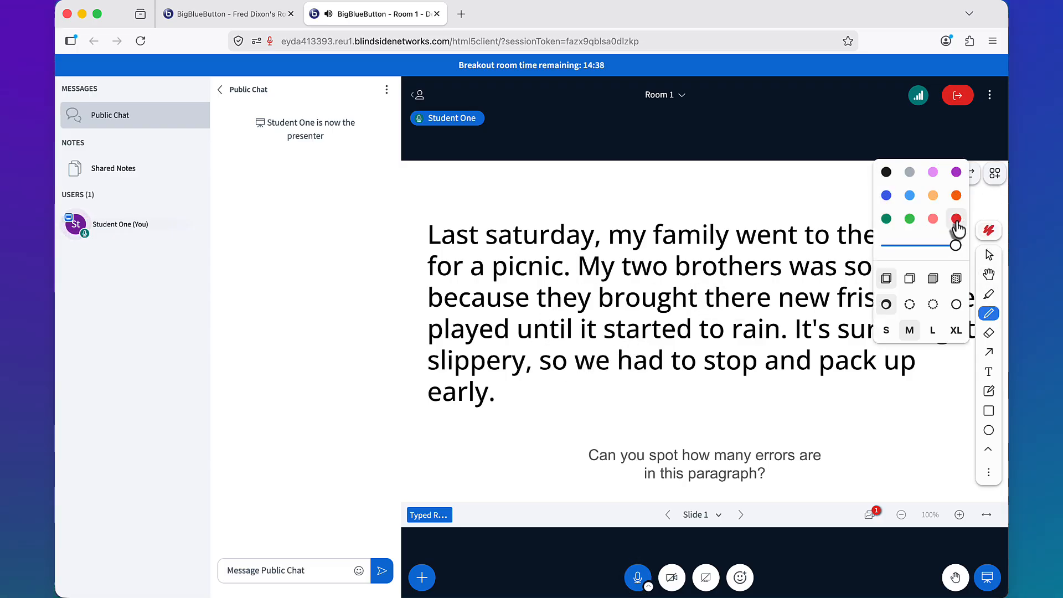
{"action": "left_click", "coordinate": [956, 330]}
- Circle errors in the breakout room's paragraph, including "saturday" and "was"
{"action": "mouse_move", "coordinate": [505, 221]}
{"action": "left_mouse_down"}
{"action": "mouse_move", "coordinate": [471, 235]}
{"action": "mouse_move", "coordinate": [477, 215]}
{"action": "left_mouse_up"}
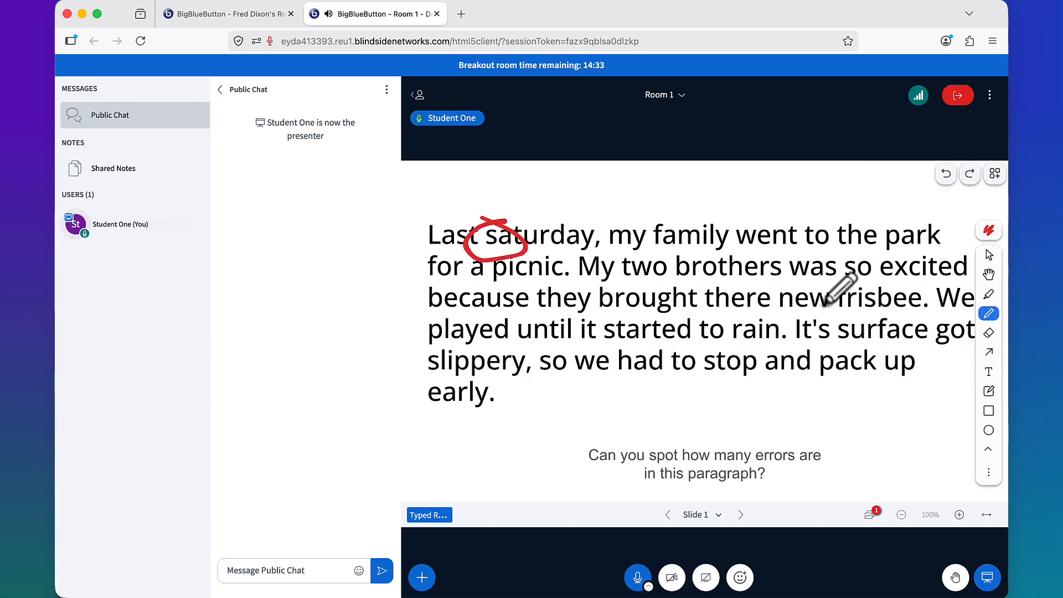
{"action": "left_click_drag", "start_coordinate": [826, 260], "coordinate": [816, 255]}
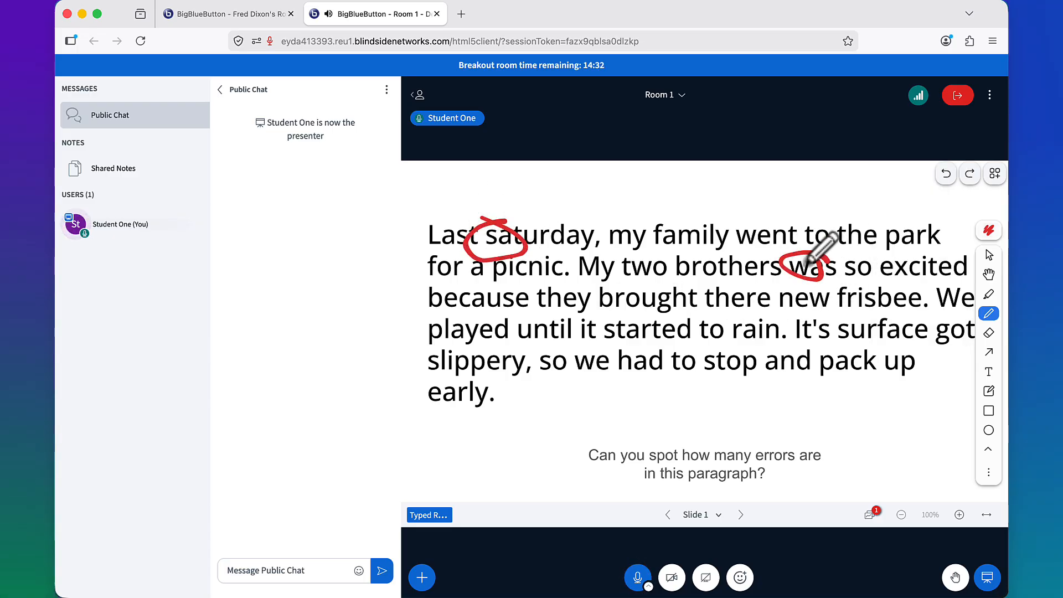
{"action": "mouse_move", "coordinate": [799, 316]}
{"action": "left_mouse_down"}
{"action": "mouse_move", "coordinate": [819, 343]}
{"action": "mouse_move", "coordinate": [802, 313]}
{"action": "left_mouse_up"}
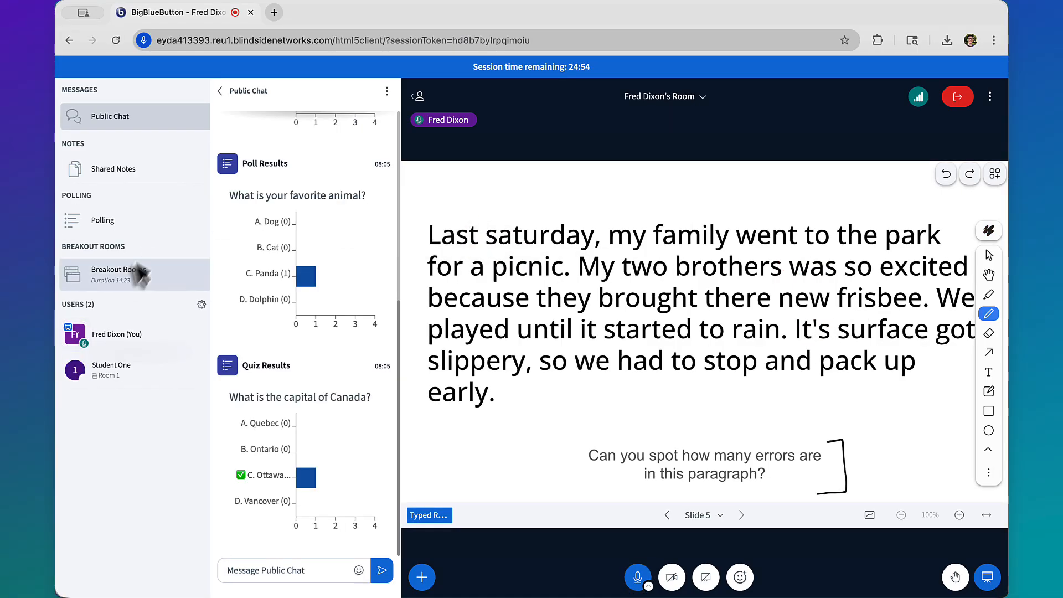
- Open the breakout rooms overview in the presenter's window and highlight the participant listed under Room 1
{"action": "left_click", "coordinate": [128, 274]}
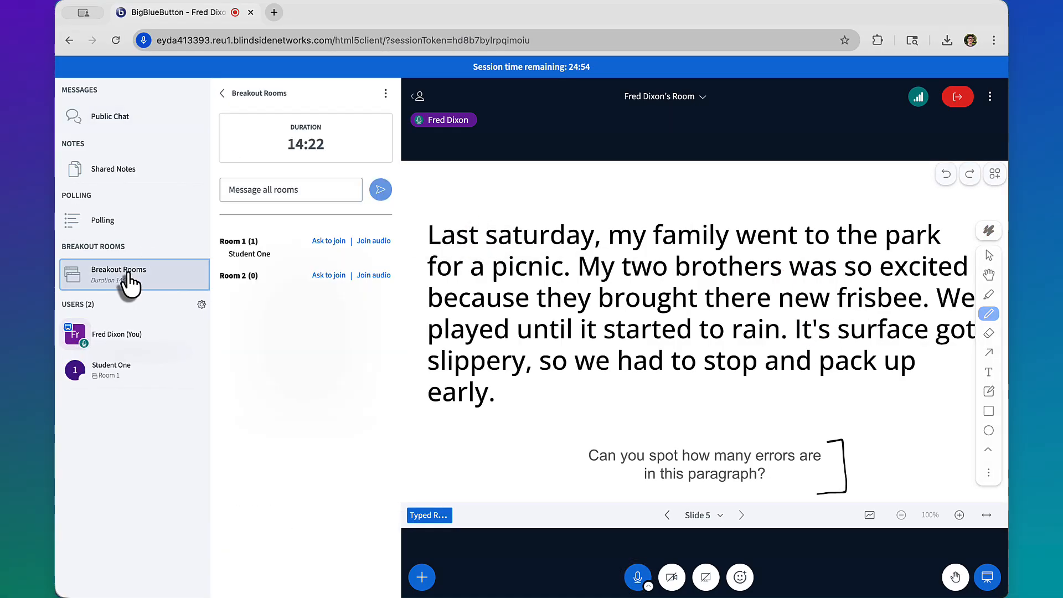
{"action": "triple_click", "coordinate": [258, 254]}
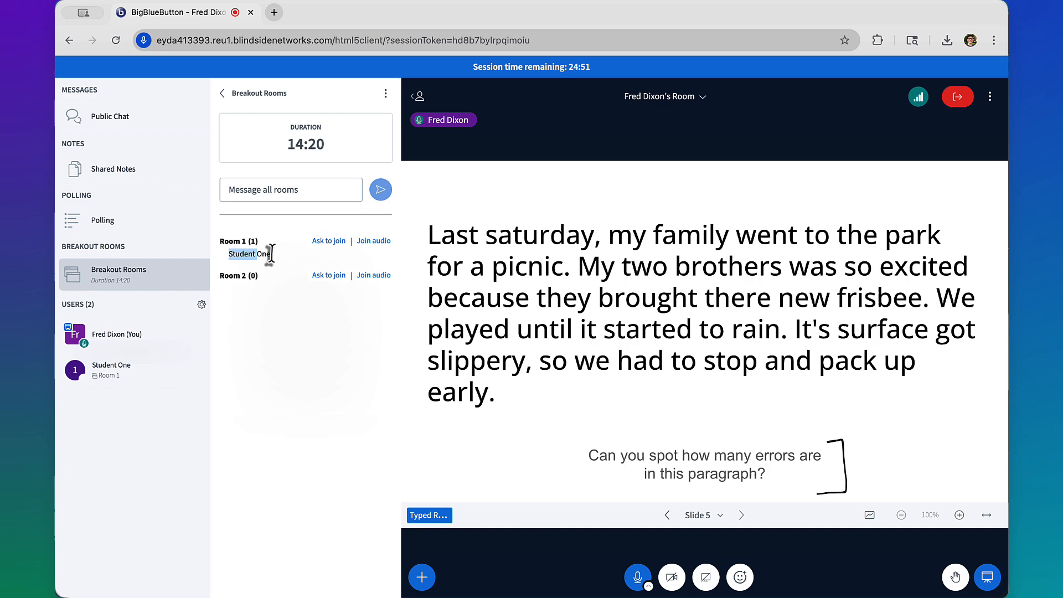
- Send "Ending the breakoutrooms" to all breakout rooms and highlight the received message in the student's window
{"action": "left_click", "coordinate": [281, 189]}
{"action": "type", "text": "Ending the breakoutr"}
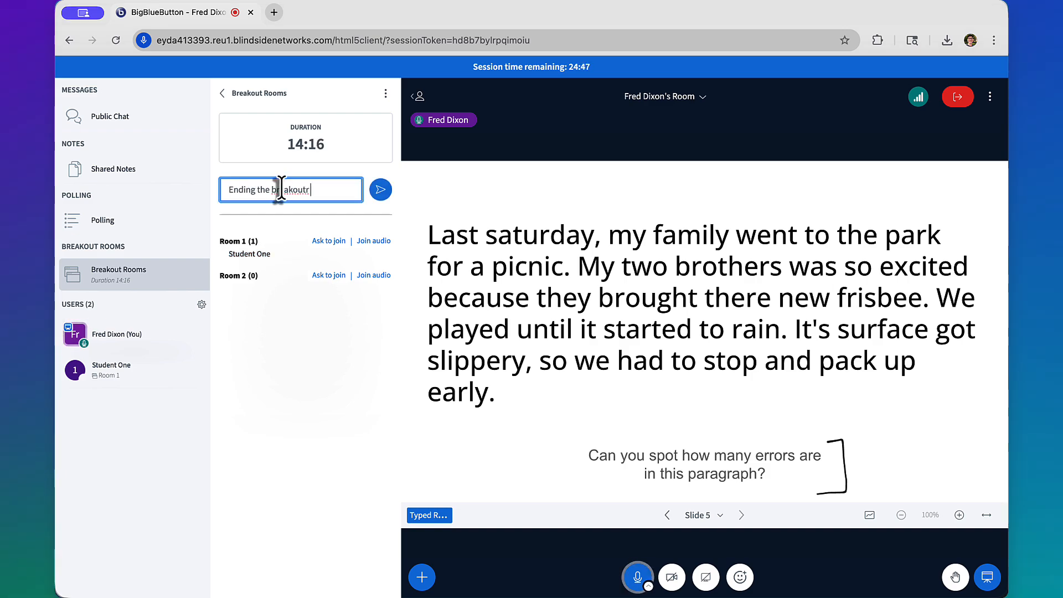
{"action": "type", "text": "ooms"}
{"action": "key", "text": "Return"}
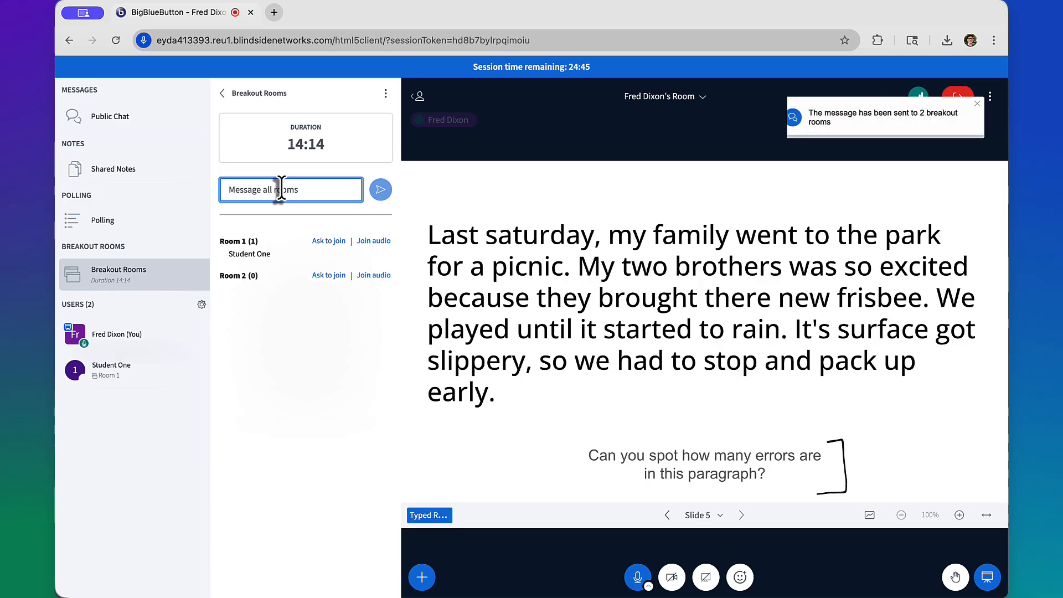
{"action": "key", "text": "super+Tab"}
{"action": "left_click_drag", "start_coordinate": [261, 200], "coordinate": [354, 213]}
{"action": "key", "text": "super+Tab"}
- End the breakout rooms and present Room_1_Whiteboard.pdf in the main session
{"action": "left_click", "coordinate": [386, 93]}
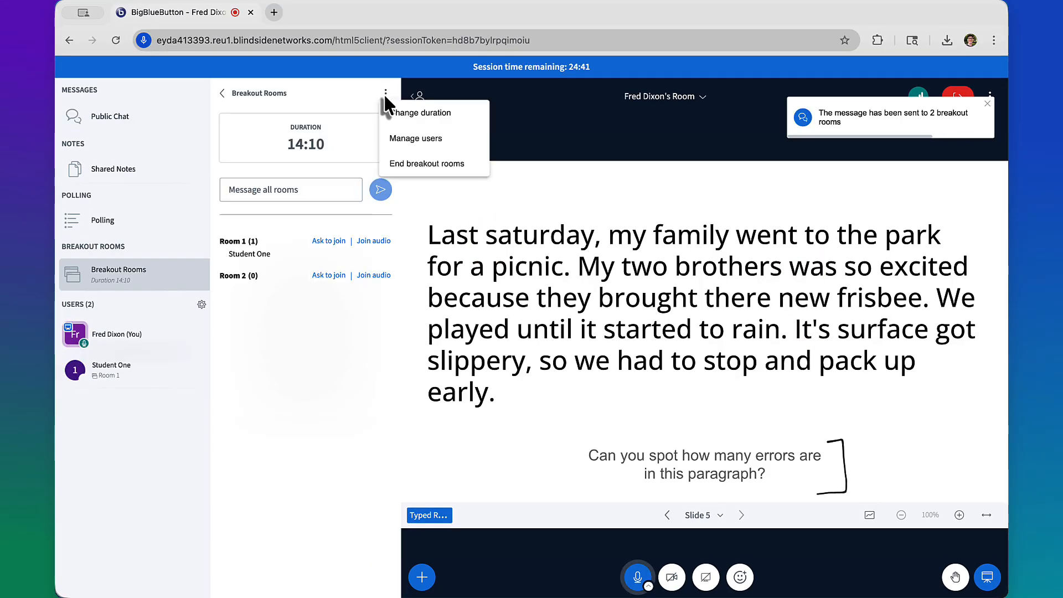
{"action": "left_click", "coordinate": [415, 164]}
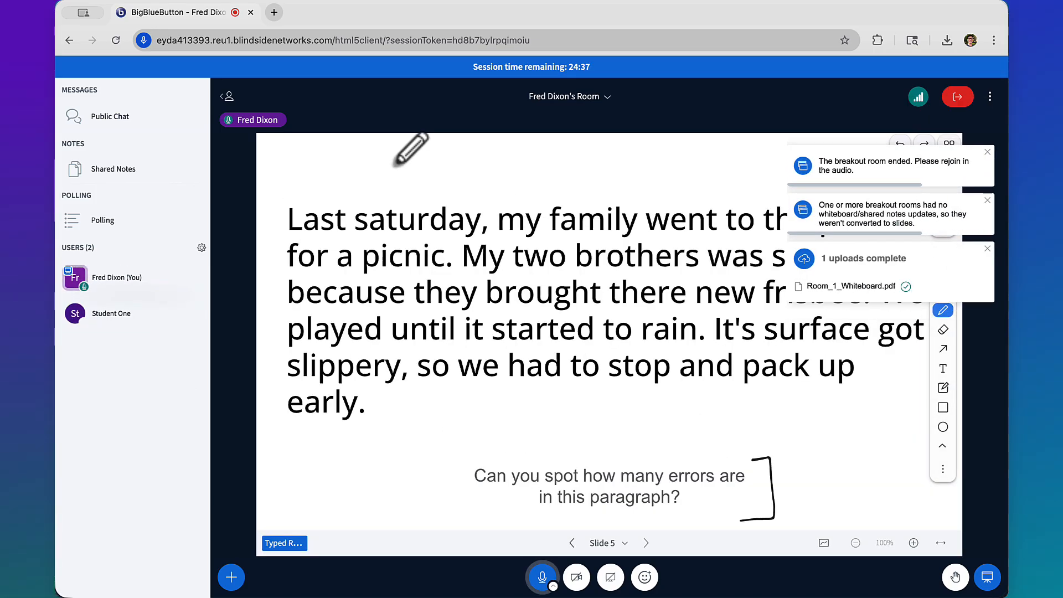
{"action": "left_click", "coordinate": [228, 579]}
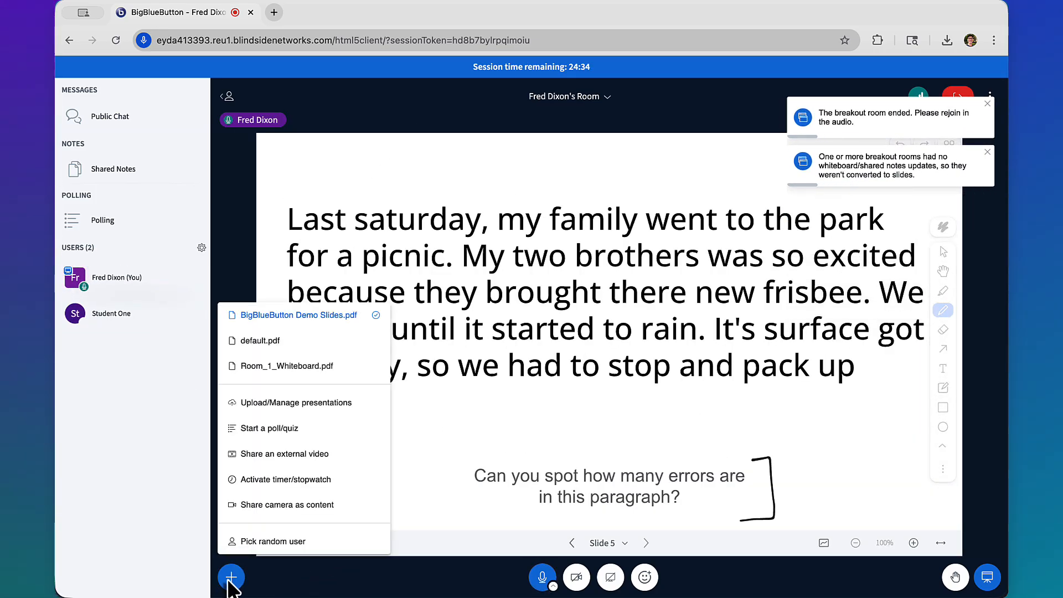
{"action": "left_click", "coordinate": [285, 366]}
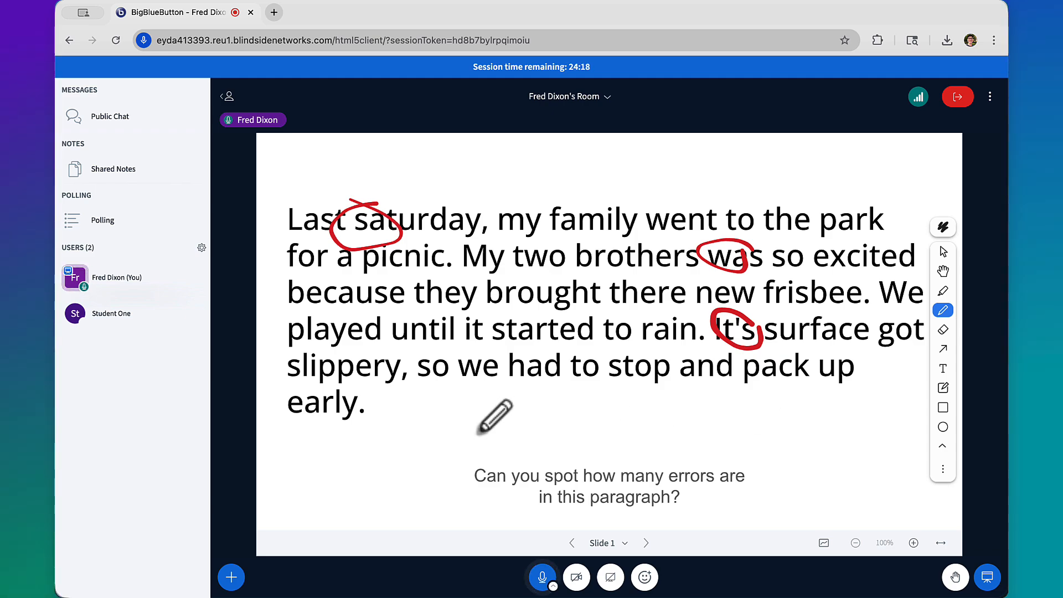
- Open the Learning Analytics Dashboard for the session and raise the student's hand from the student's window
{"action": "left_click", "coordinate": [201, 248]}
{"action": "left_click", "coordinate": [297, 470]}
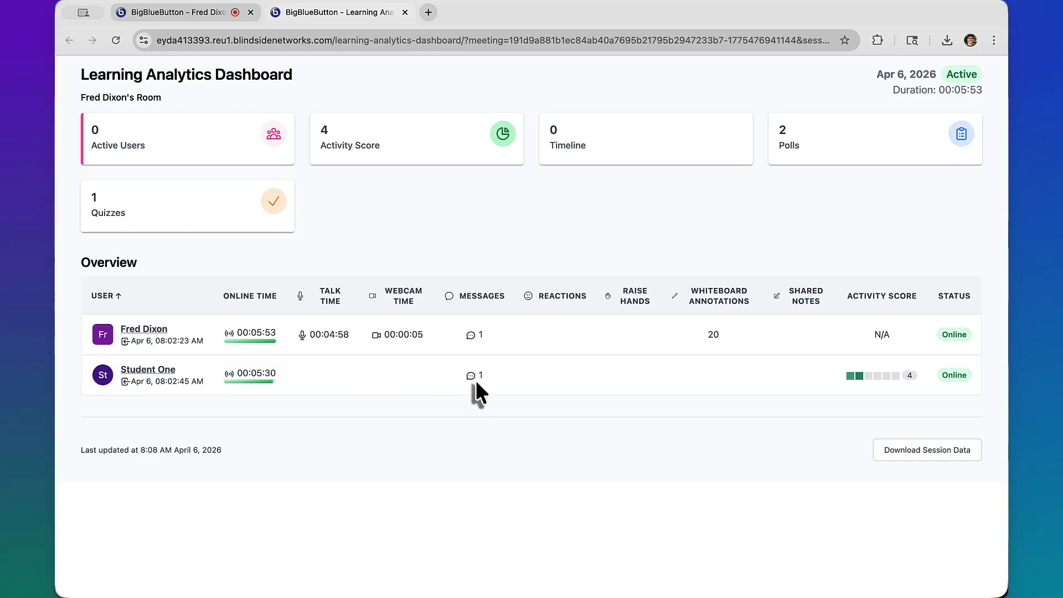
{"action": "key", "text": "super+Tab"}
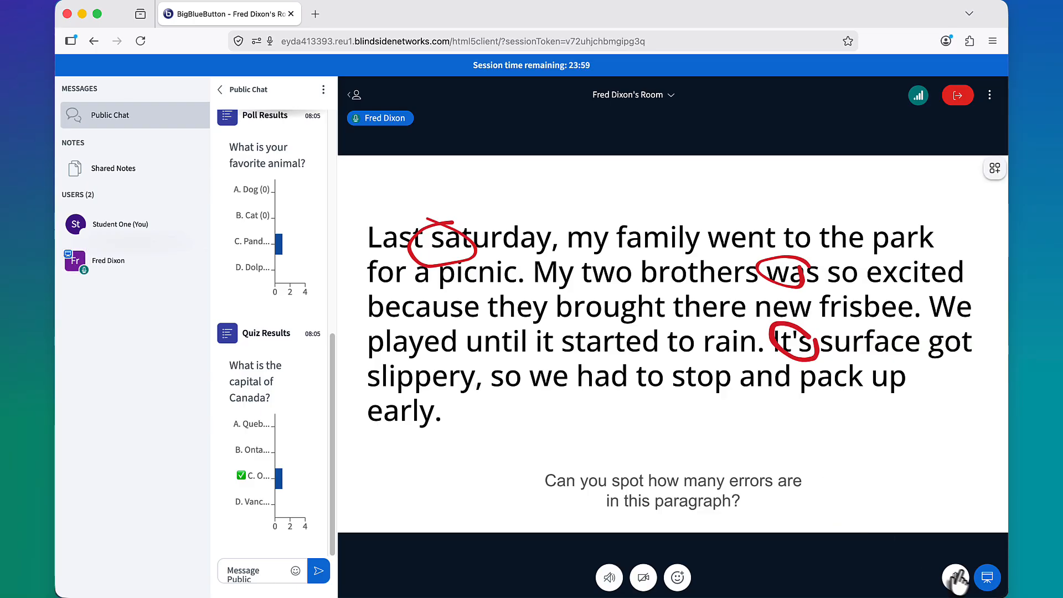
{"action": "left_click", "coordinate": [955, 578]}
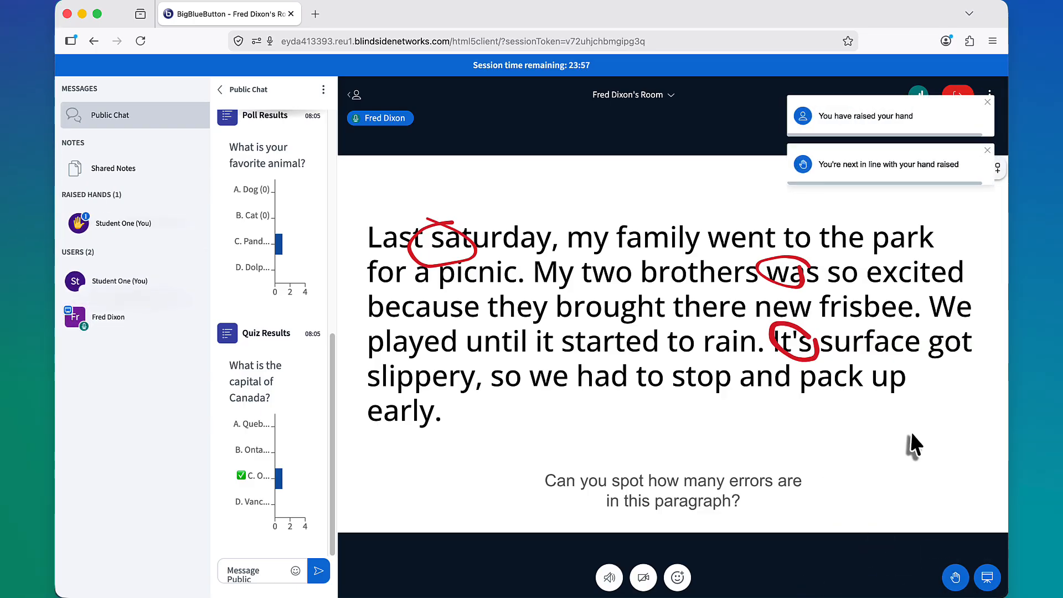
{"action": "key", "text": "super+Tab"}
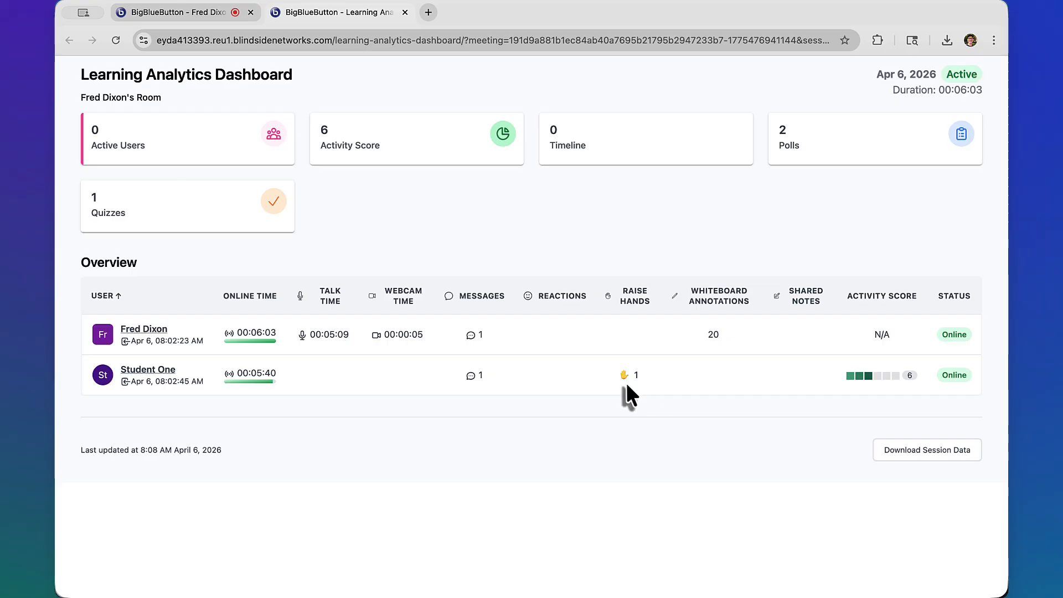
- Review the dashboard's activity scores, poll answers and quiz results, ending on the active users overview
{"action": "left_click", "coordinate": [410, 148]}
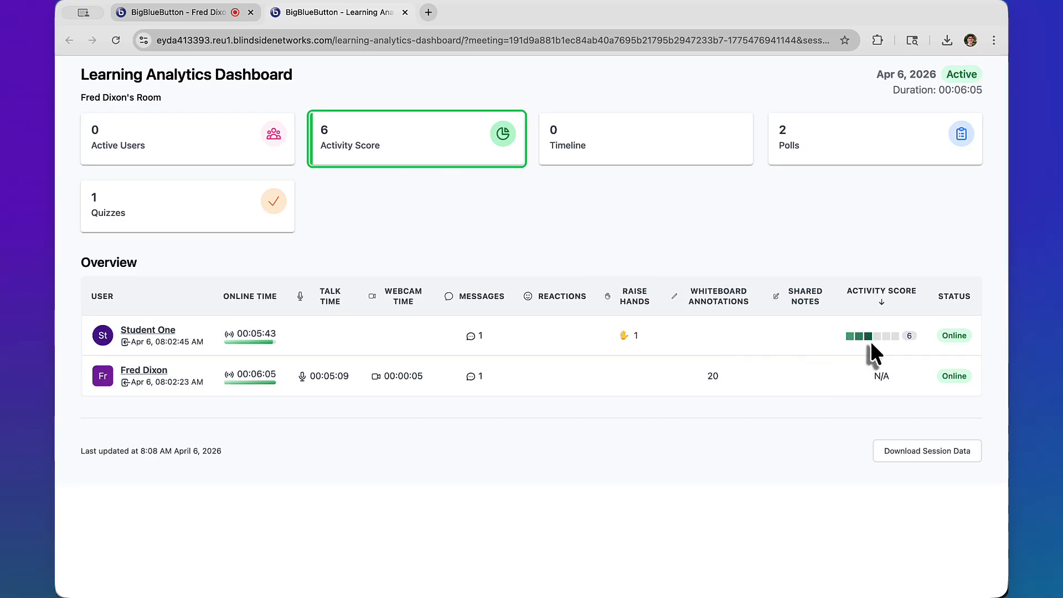
{"action": "left_click", "coordinate": [900, 158]}
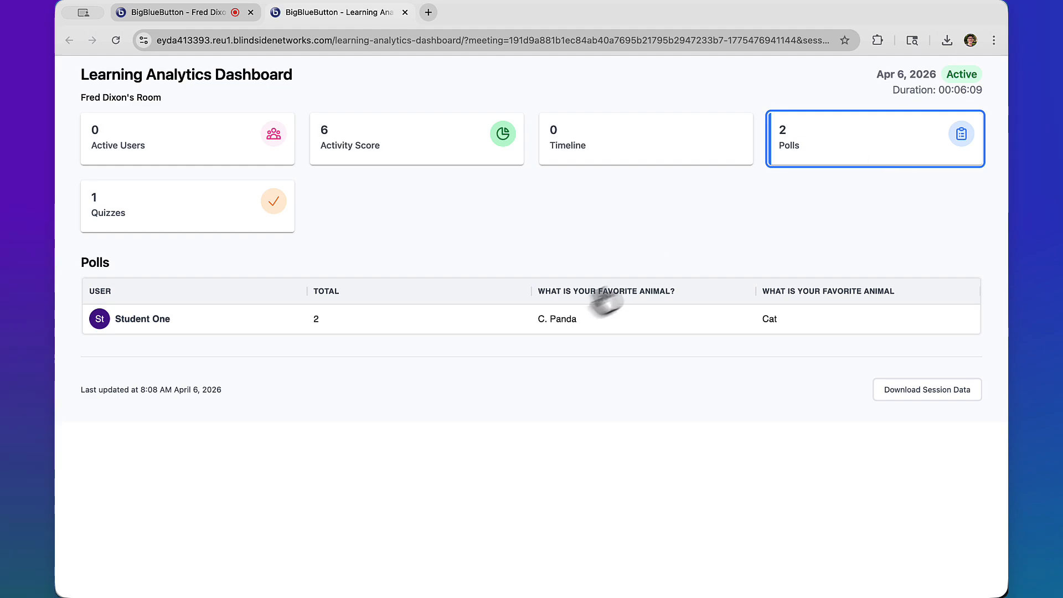
{"action": "left_click", "coordinate": [178, 215]}
{"action": "scroll", "coordinate": [703, 404], "scroll_direction": "down", "scroll_amount": 5}
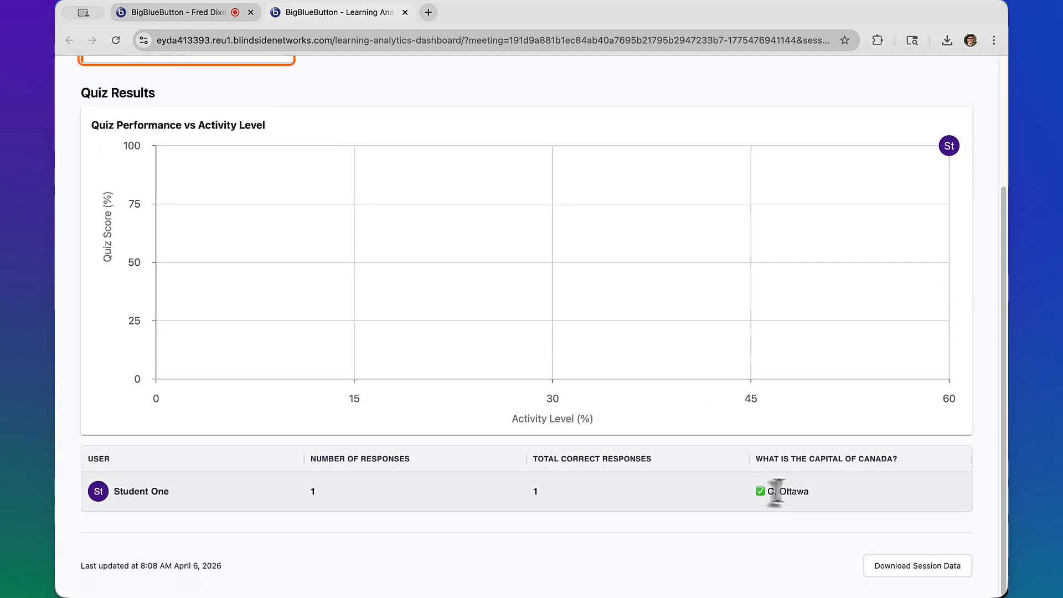
{"action": "scroll", "coordinate": [720, 310], "scroll_direction": "up", "scroll_amount": 3}
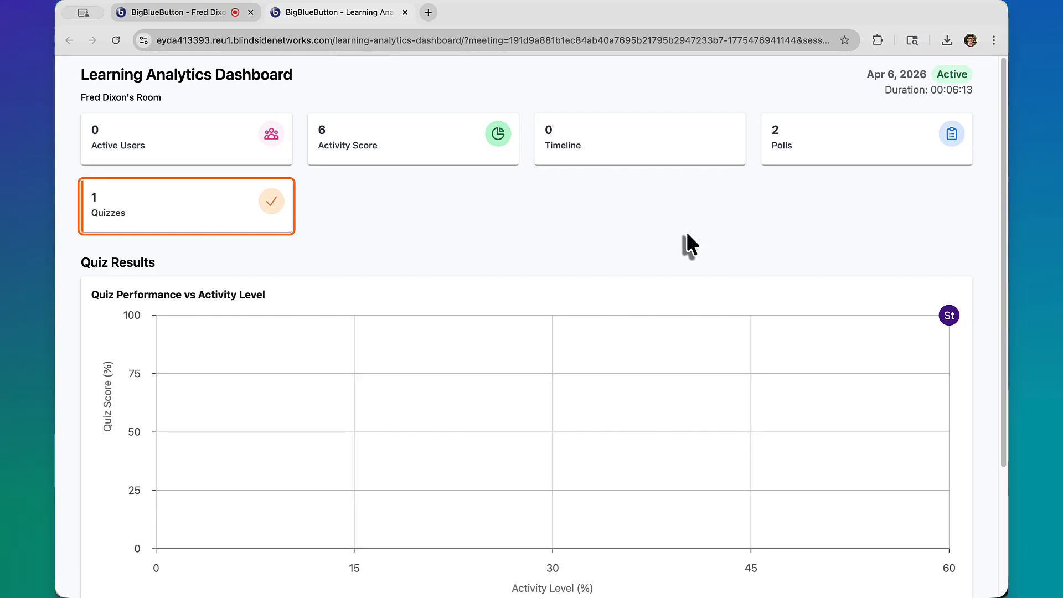
{"action": "left_click", "coordinate": [201, 161]}
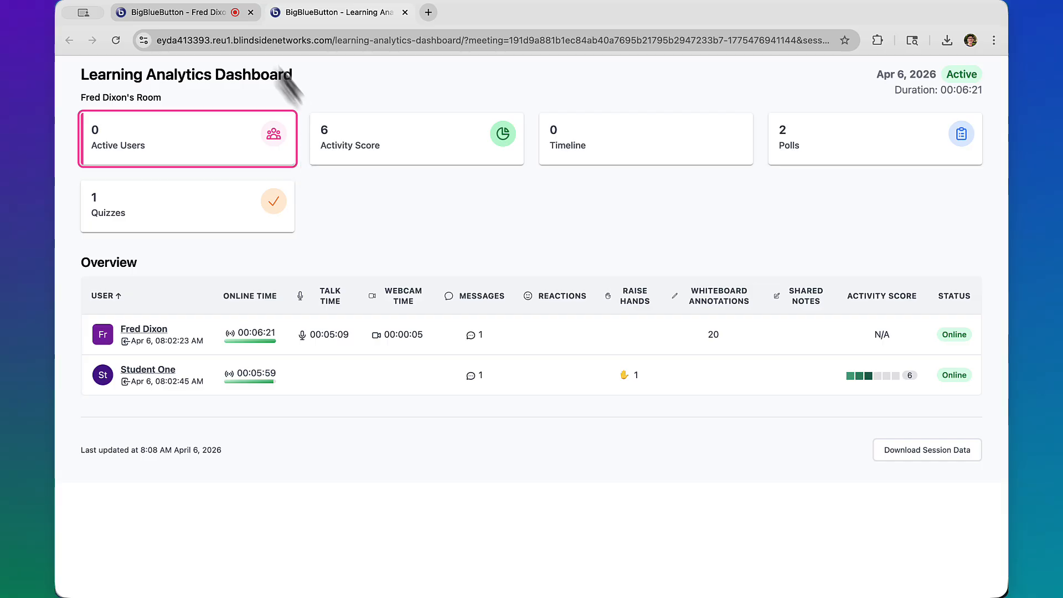
- Return to the presenter's session and share the MacBook Air camera with no virtual background
{"action": "left_click", "coordinate": [208, 14]}
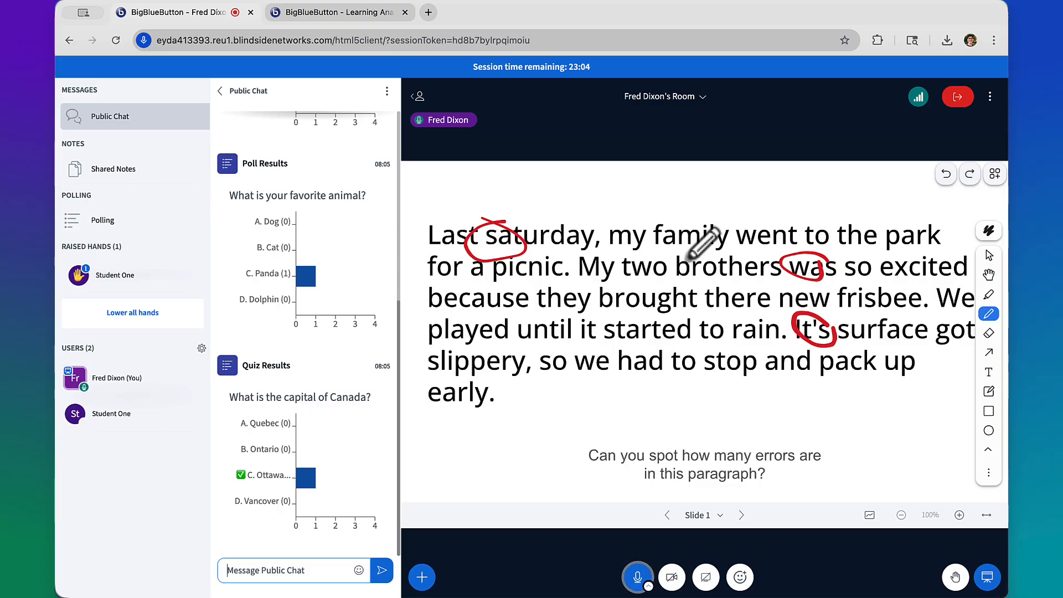
{"action": "left_click", "coordinate": [672, 577]}
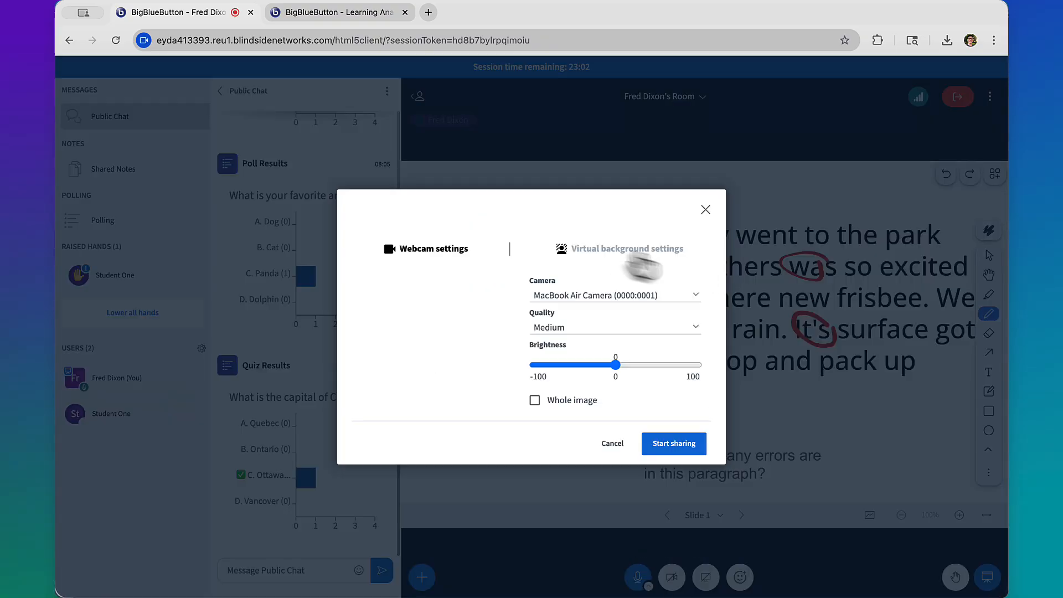
{"action": "left_click", "coordinate": [616, 274]}
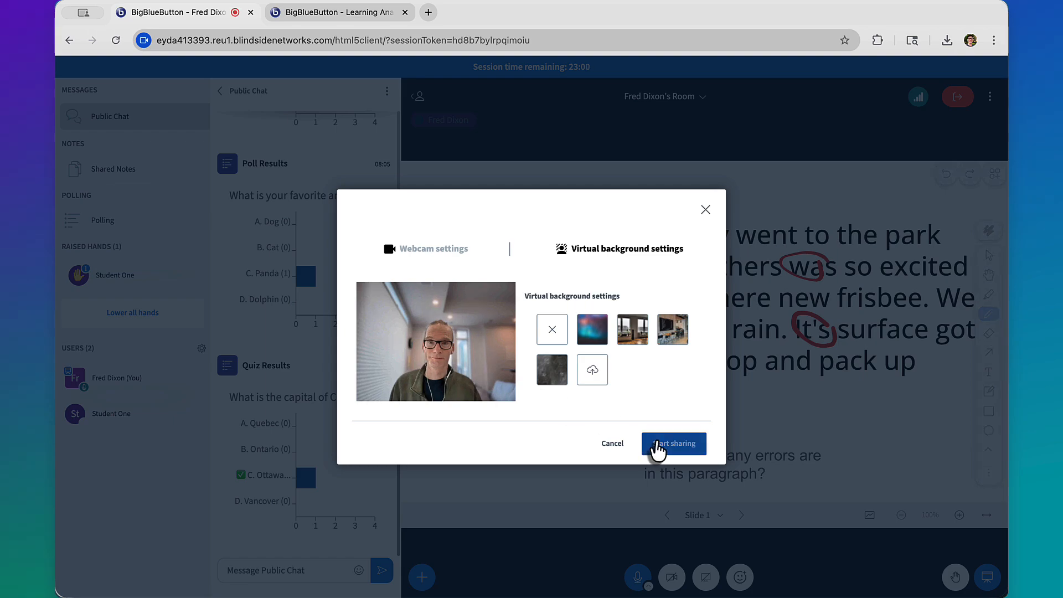
{"action": "left_click", "coordinate": [657, 443]}
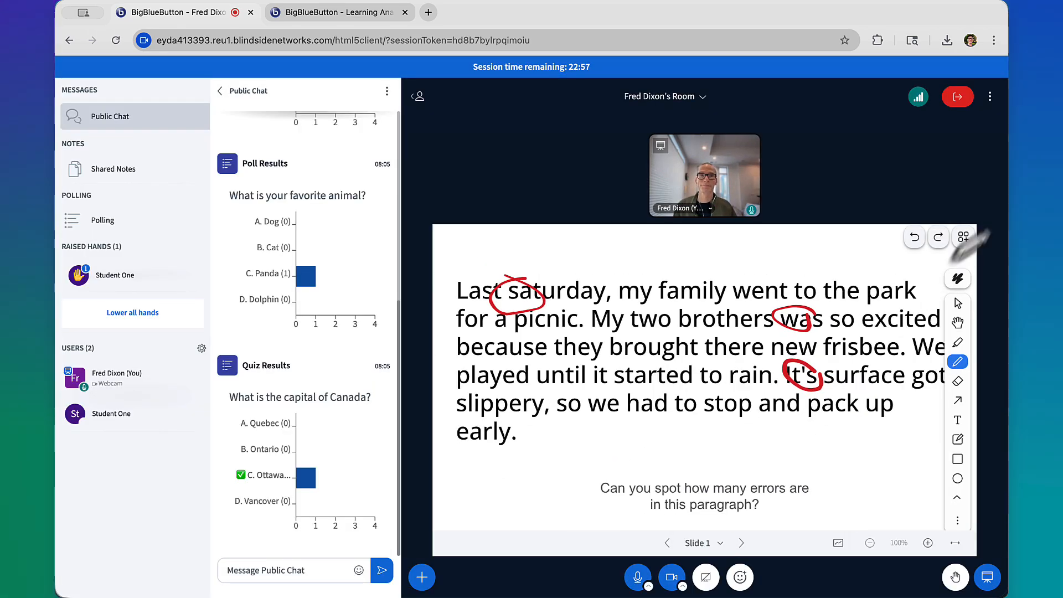
- End the session for all participants and confirm it
{"action": "left_click", "coordinate": [959, 99]}
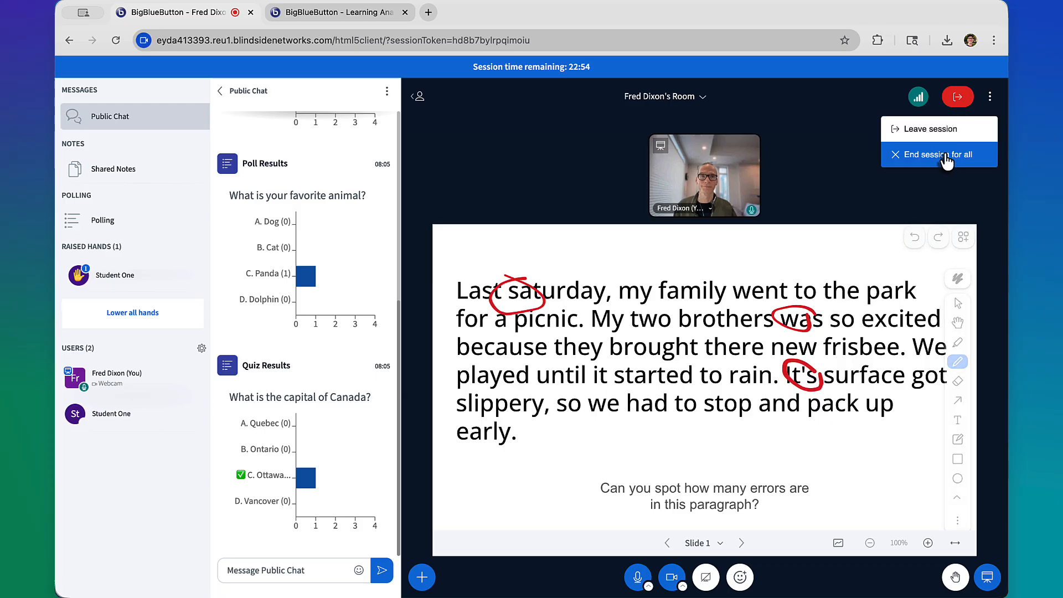
{"action": "left_click", "coordinate": [945, 152]}
{"action": "left_click", "coordinate": [530, 364]}
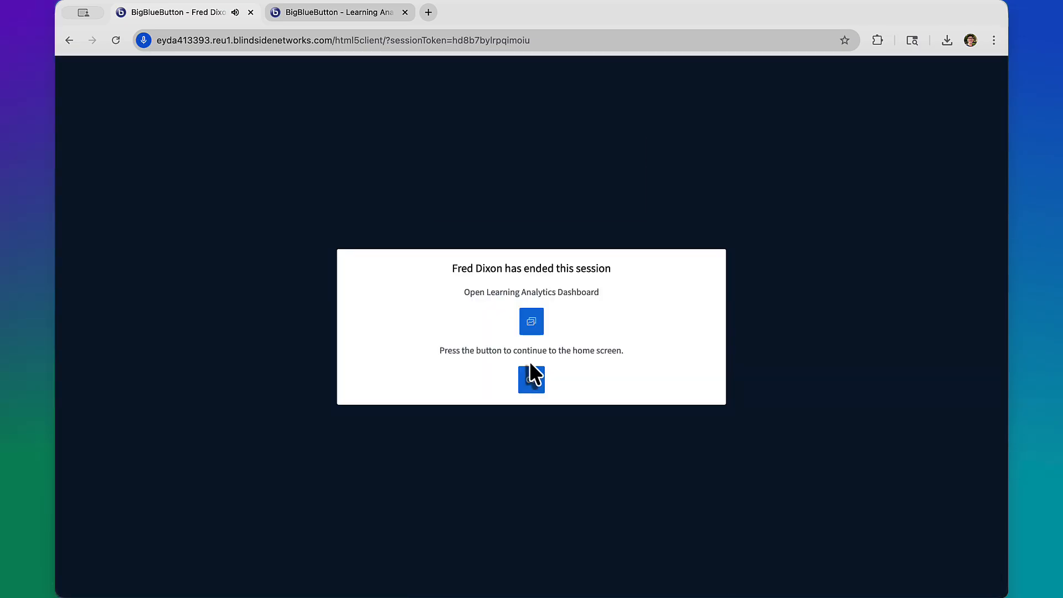